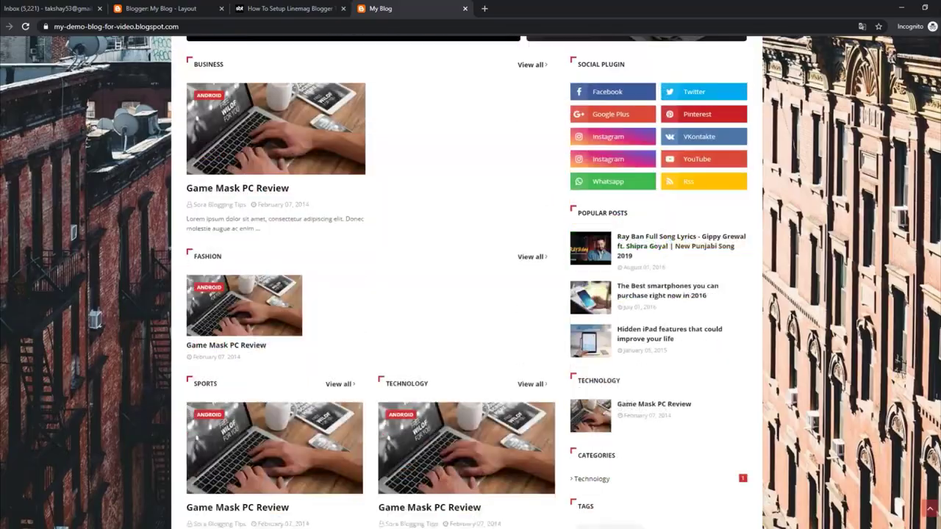
Look over the demo blog's homepage sections, from the featured posts down to the footer.
scroll(471, 294, "down", 10)
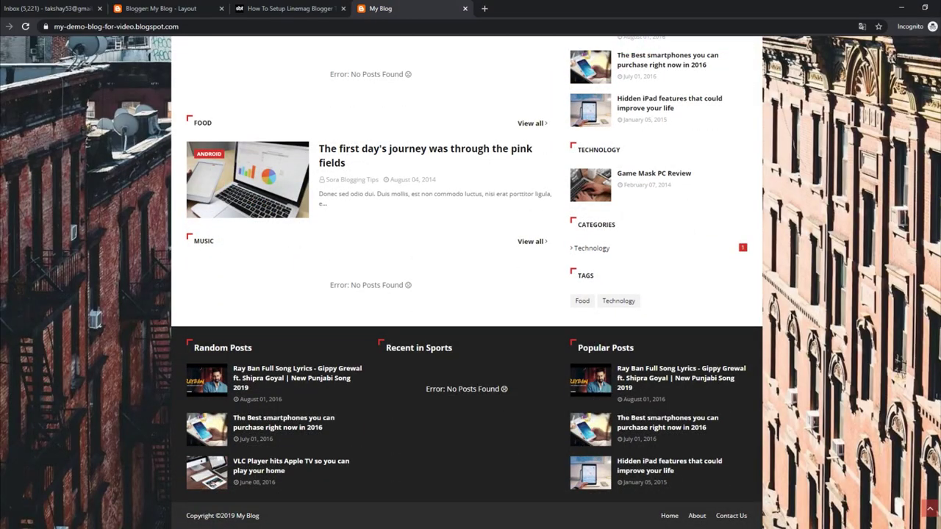
scroll(471, 294, "up", 10)
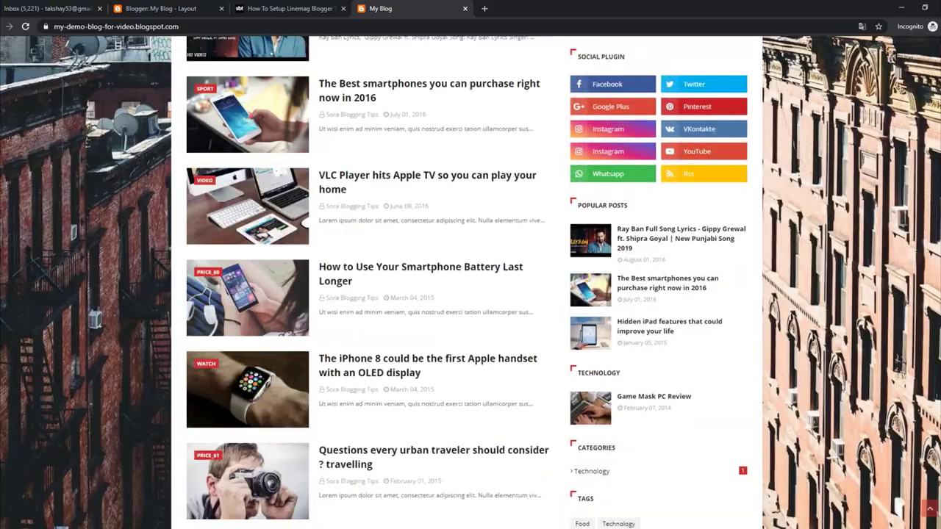
scroll(470, 294, "up", 10)
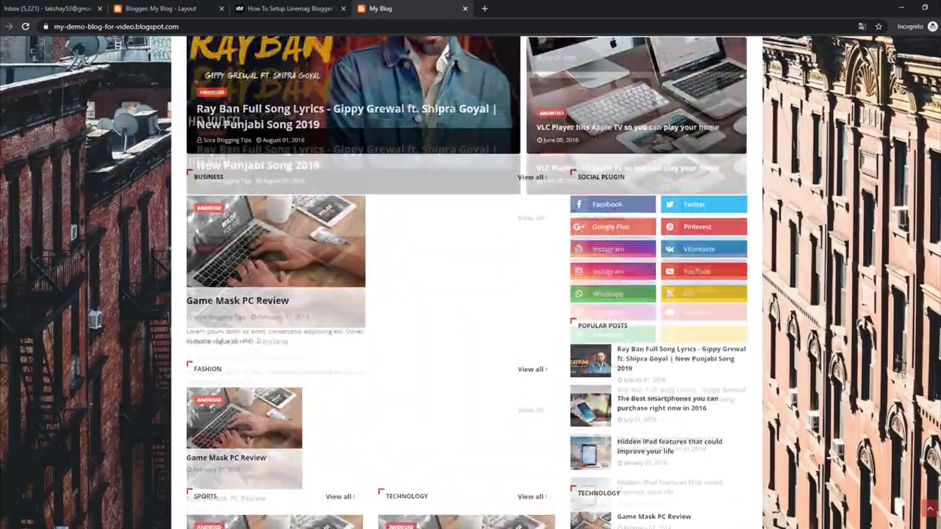
scroll(471, 294, "up", 2)
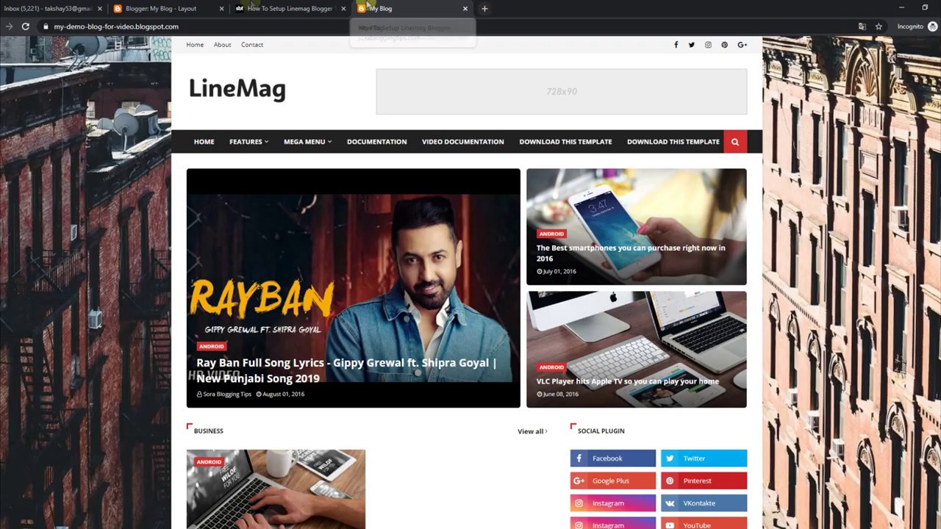
Read the Top Navigation / Footer Menu instructions in the Linemag setup guide and check the matching links on the demo blog.
left_click(287, 8)
left_click_drag(194, 190, 338, 222)
left_click(359, 223)
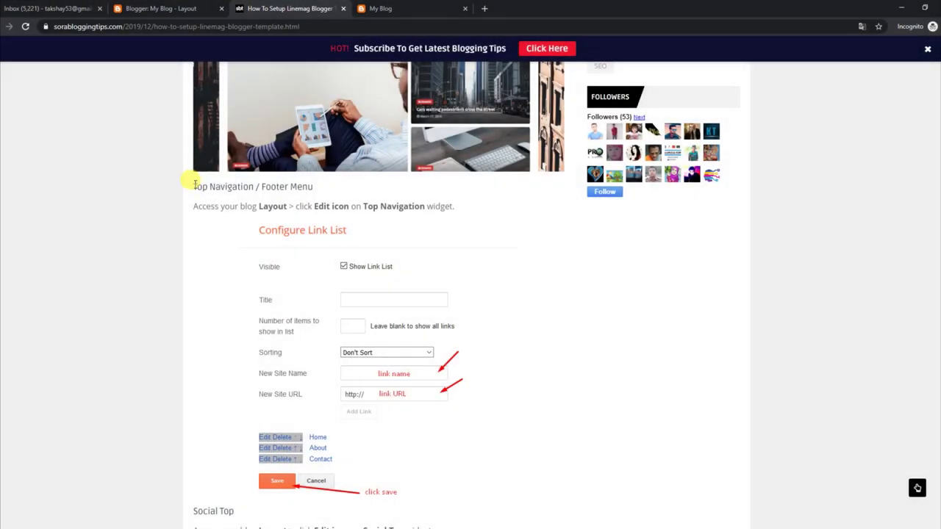
left_click_drag(195, 184, 302, 188)
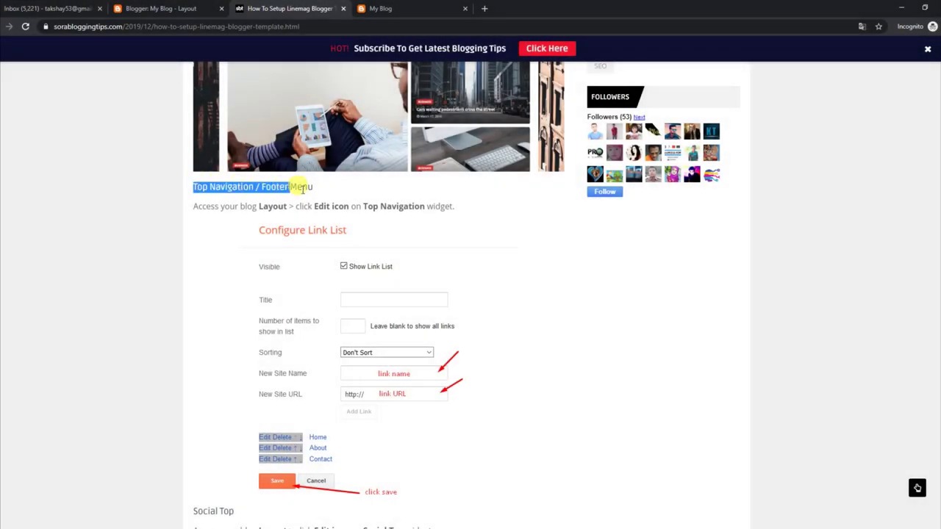
left_click(195, 210)
left_click_drag(195, 206, 443, 207)
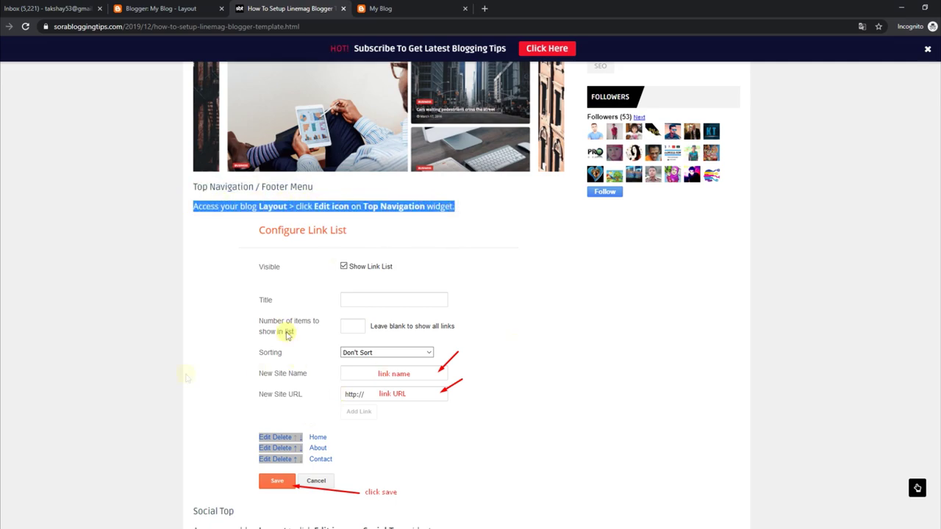
left_click(361, 9)
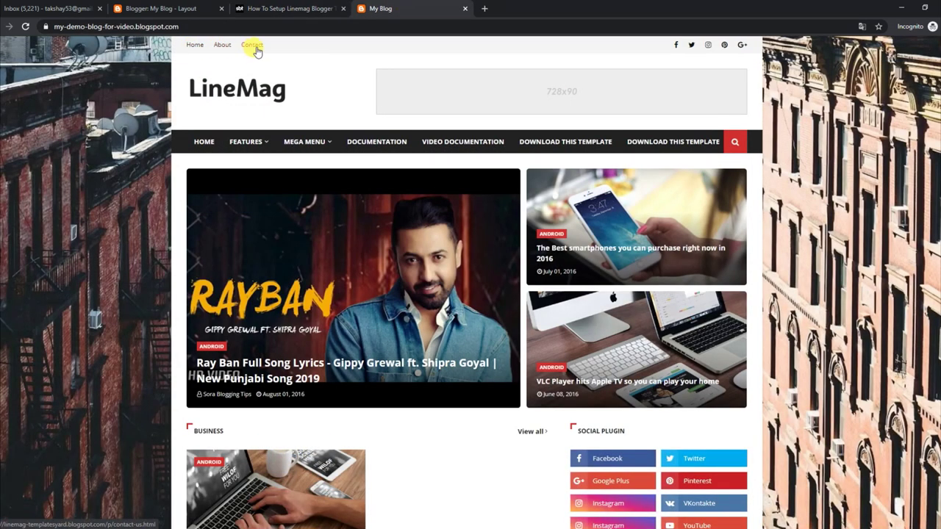
Delete the Home link from the Top Navigation link list in the blog layout, save it, and reload the demo blog.
left_click(176, 6)
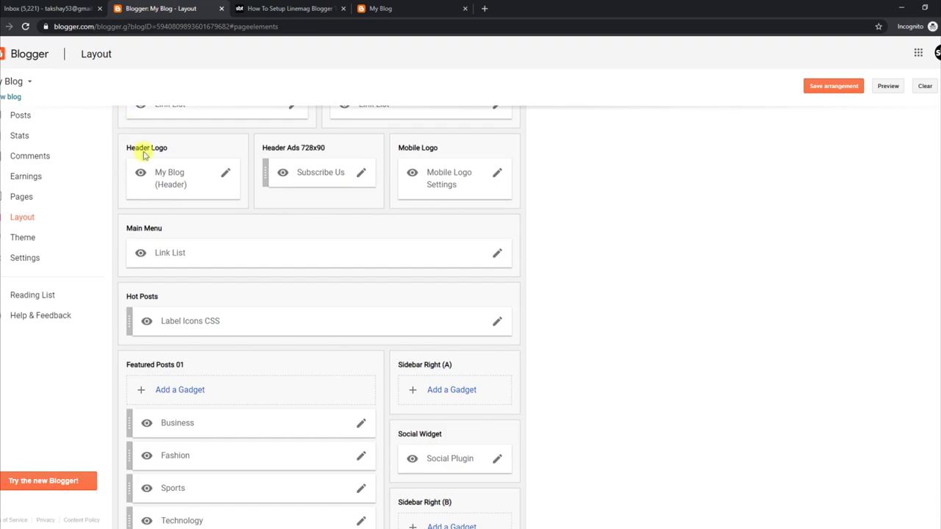
scroll(743, 250, "up", 3)
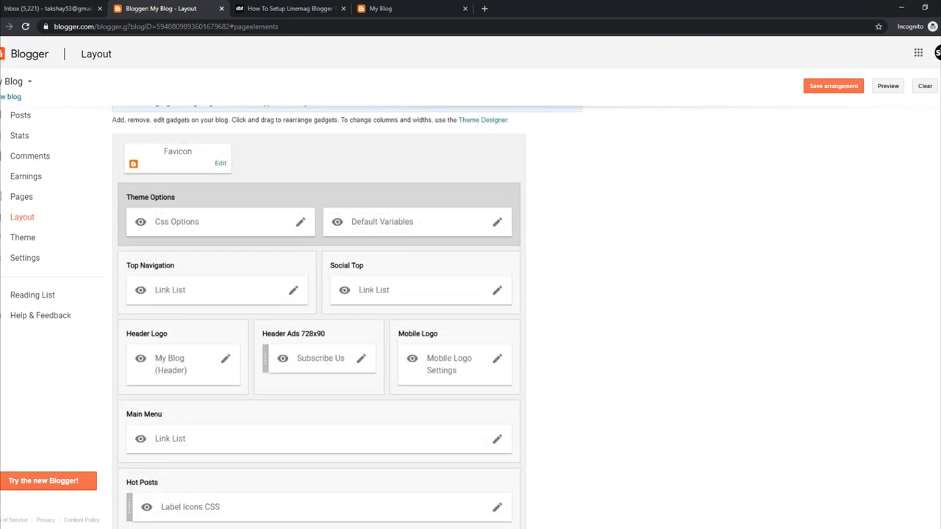
left_click(293, 291)
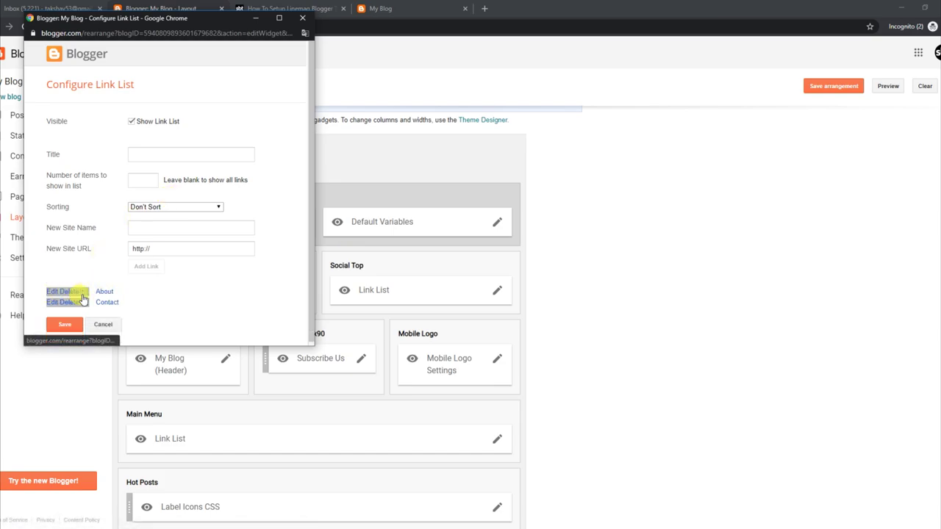
left_click(68, 335)
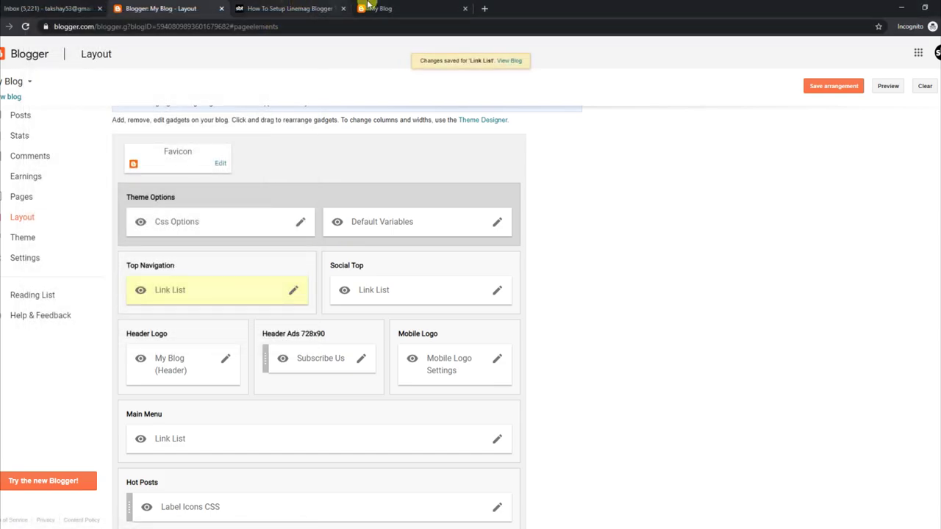
left_click(367, 8)
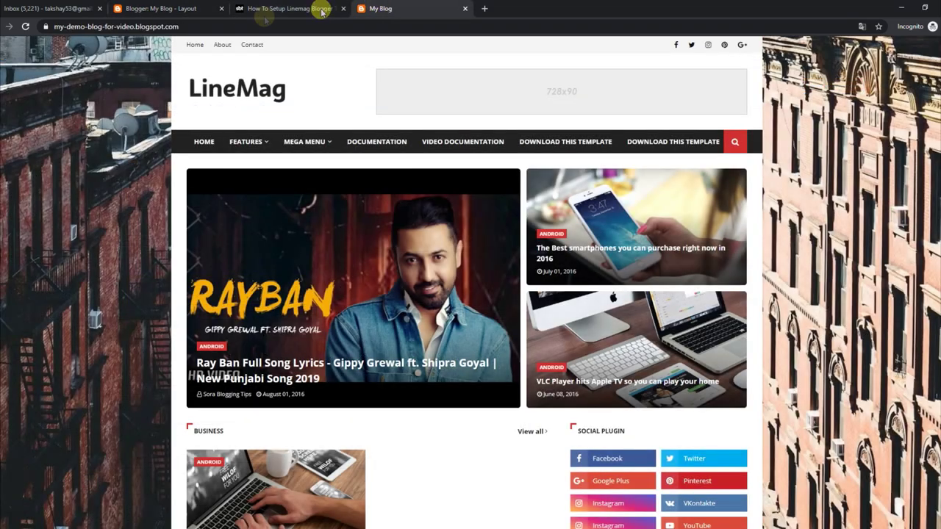
left_click(25, 27)
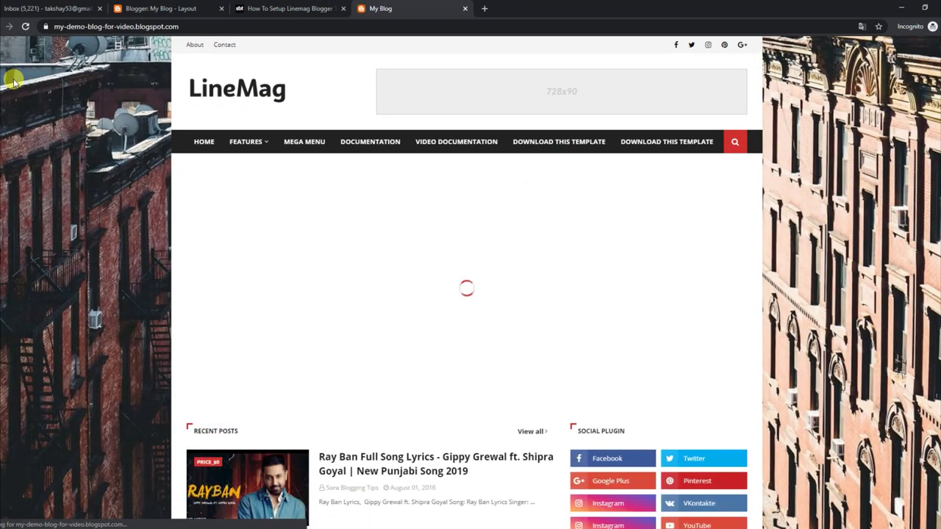
left_click(181, 14)
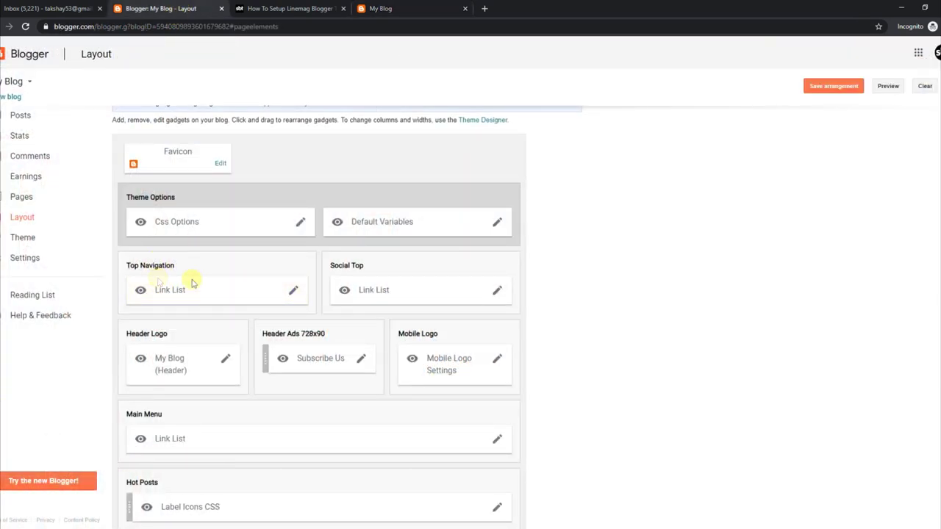
left_click(298, 291)
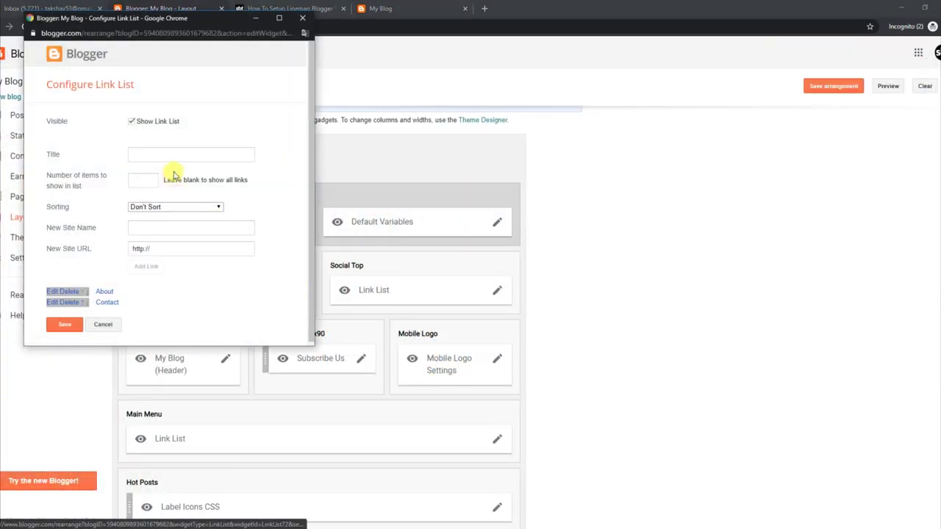
left_click(149, 229)
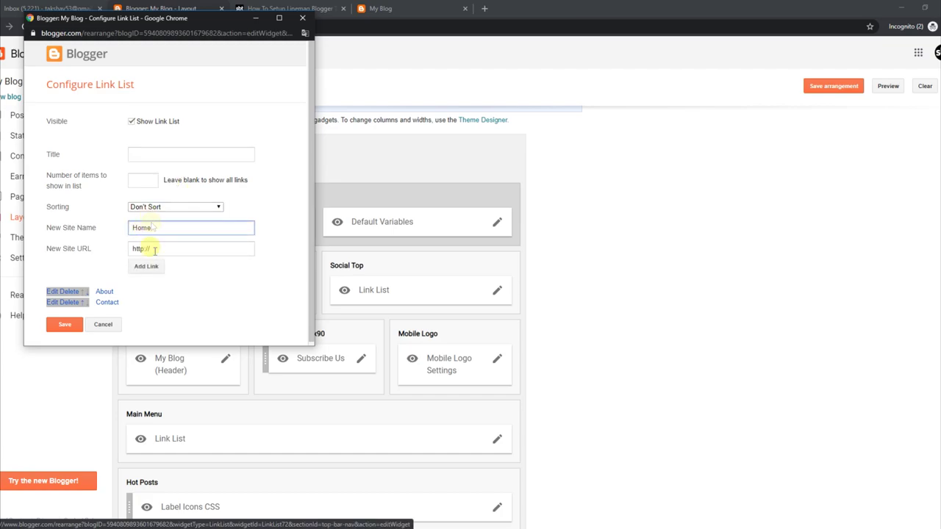
left_click(155, 272)
left_click(65, 336)
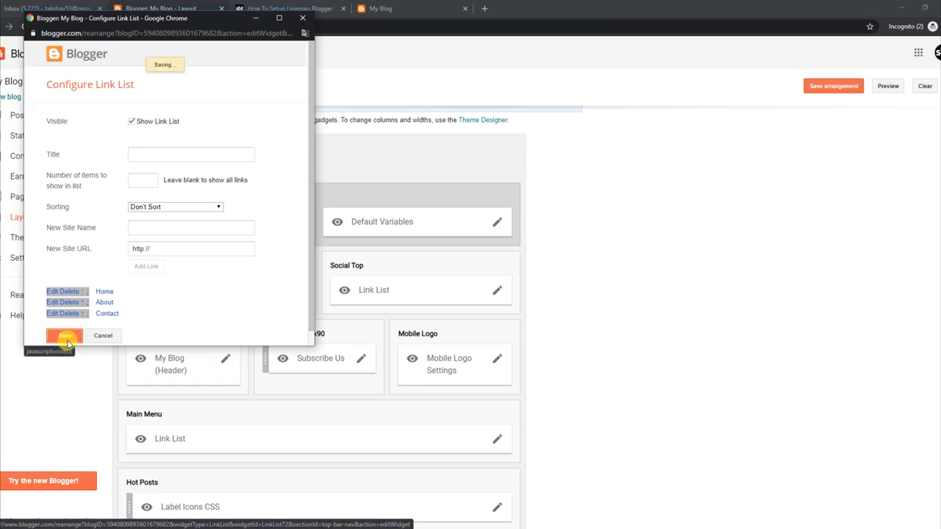
left_click(406, 9)
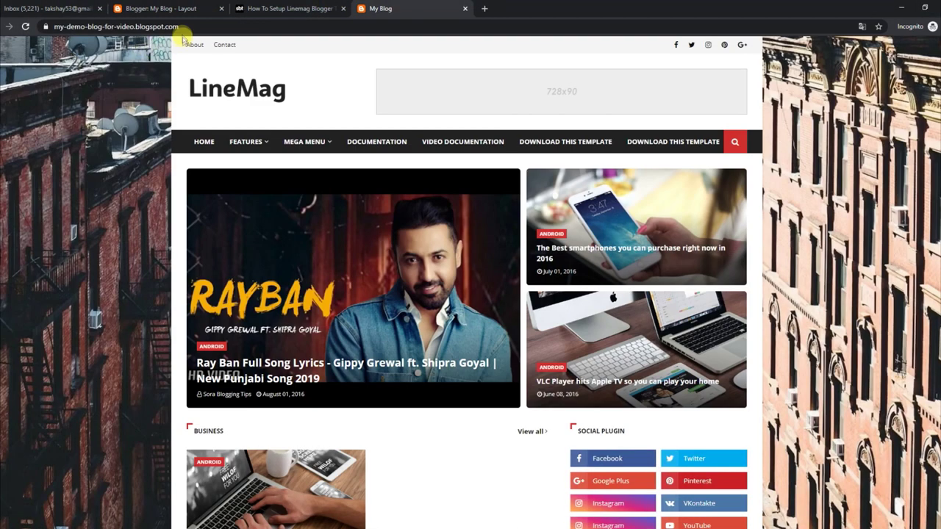
left_click(25, 27)
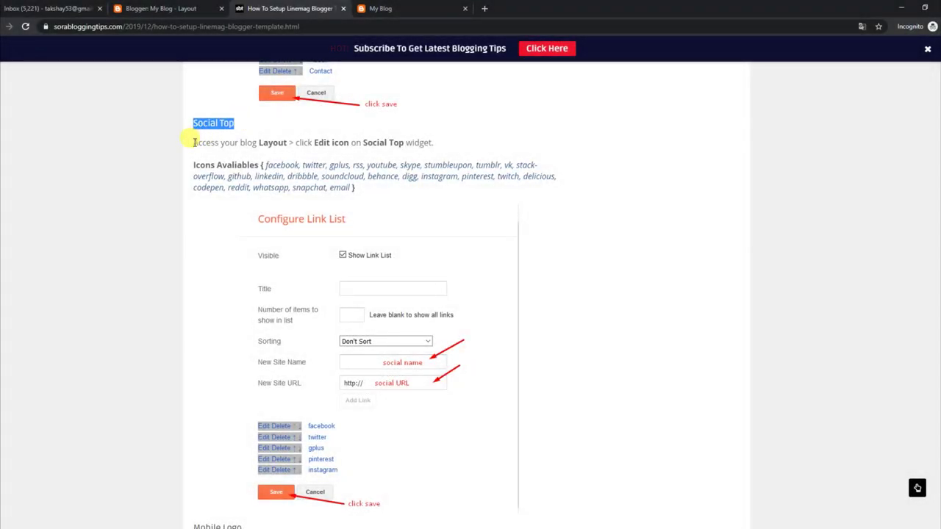
Read the Social Top instructions and available icon names in the setup guide, and check the social icons on the demo blog.
left_click_drag(194, 142, 436, 145)
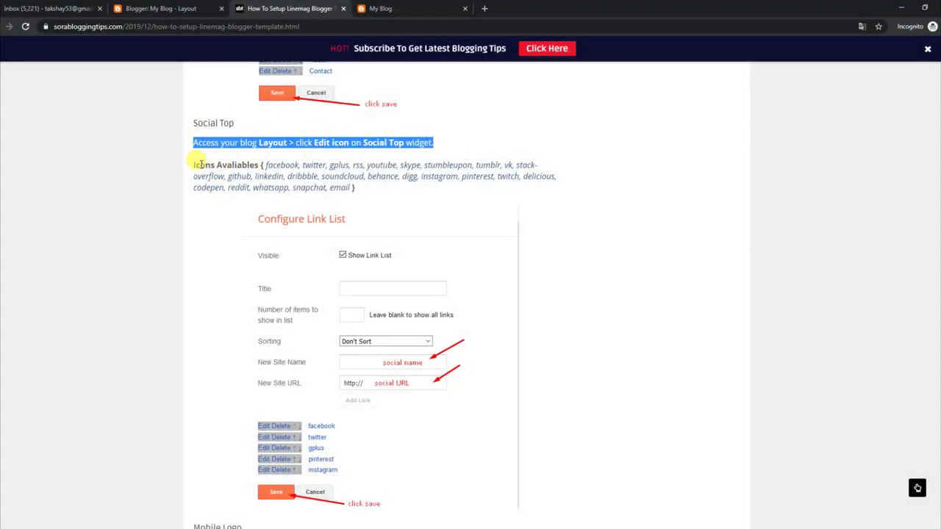
left_click_drag(195, 164, 344, 200)
left_click(364, 203)
left_click(378, 8)
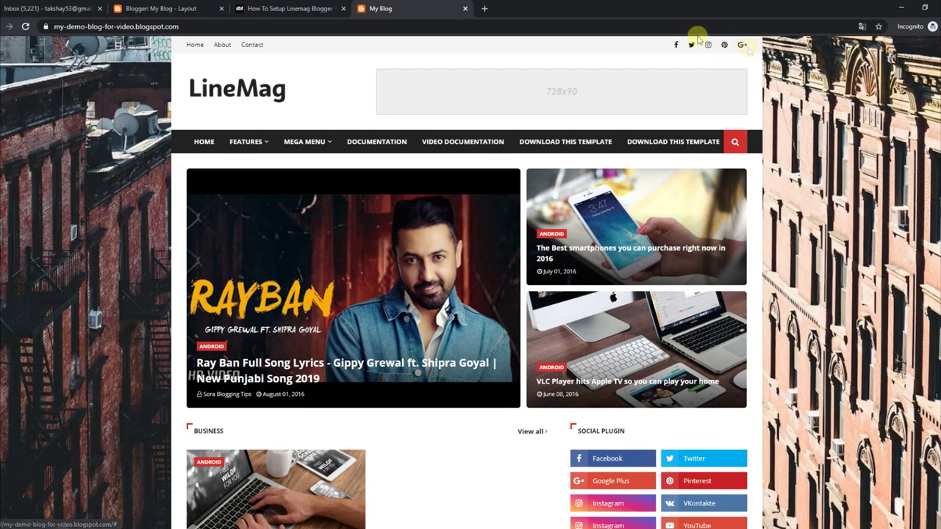
Open the facebook entry of the Social Top link list to examine its name and URL, and close its editing fields.
left_click(173, 7)
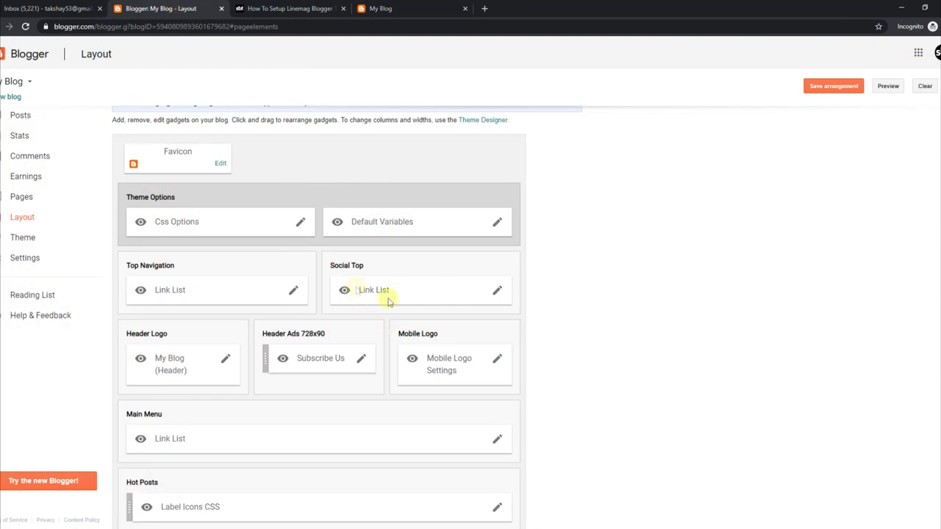
left_click(498, 290)
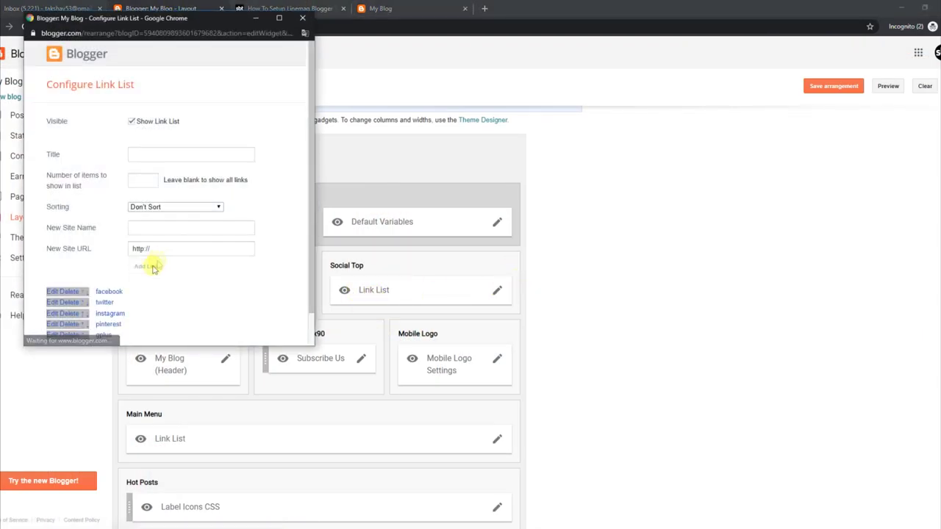
scroll(309, 228, "down", 1)
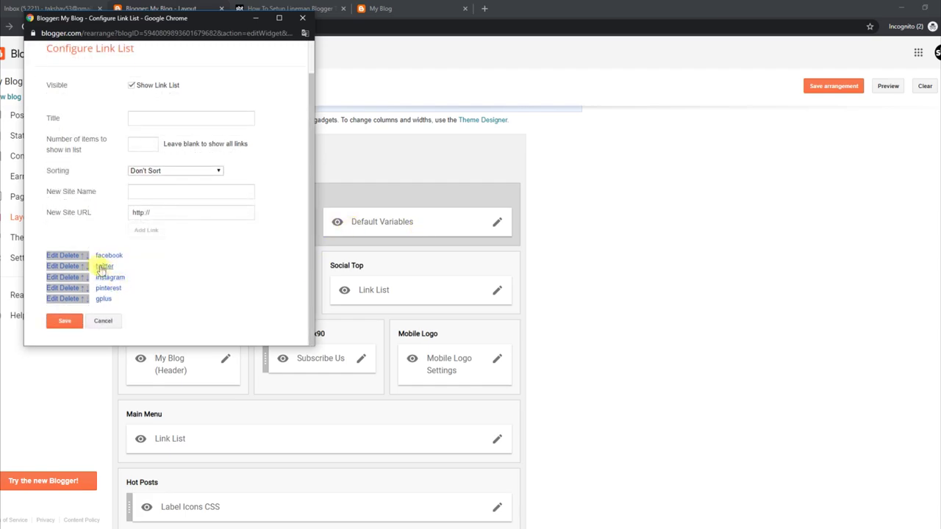
left_click(51, 257)
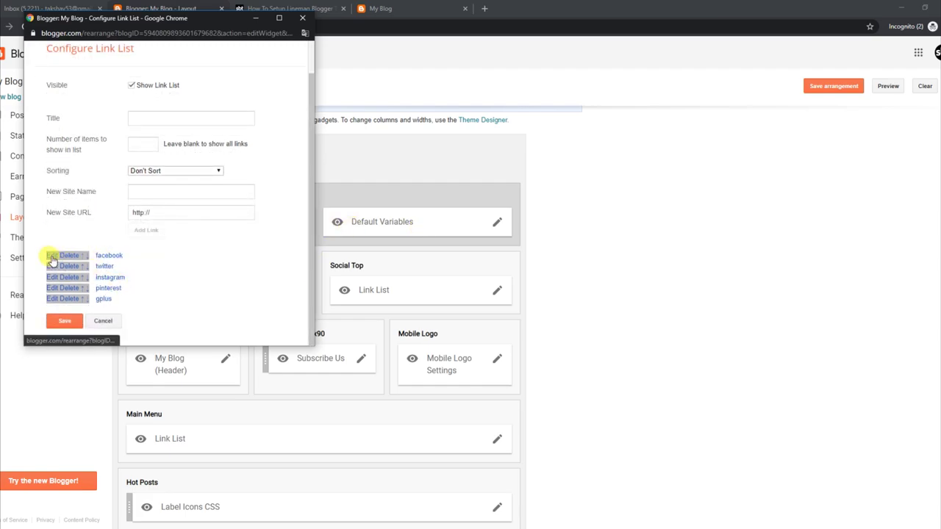
left_click_drag(312, 245, 313, 316)
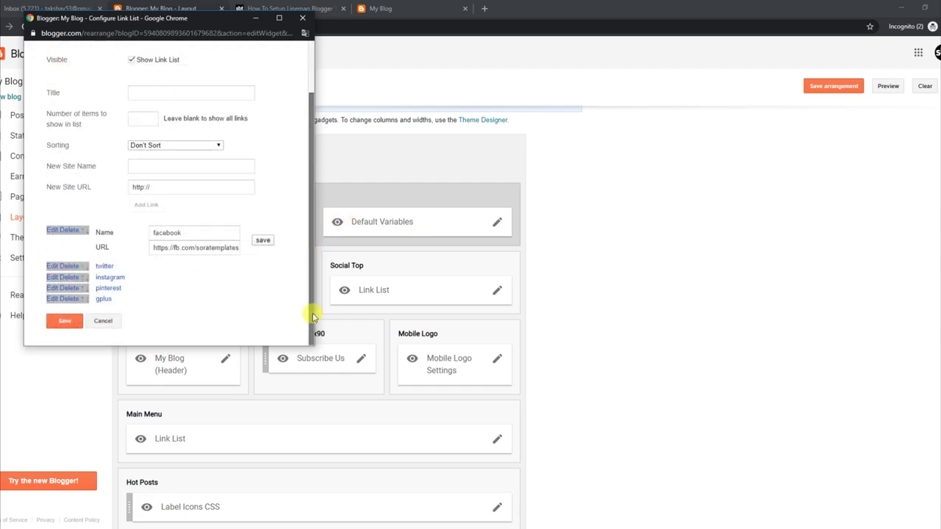
left_click(263, 242)
Delete the facebook link from the Social Top link list, save the widget, and reload the demo blog.
left_click(77, 255)
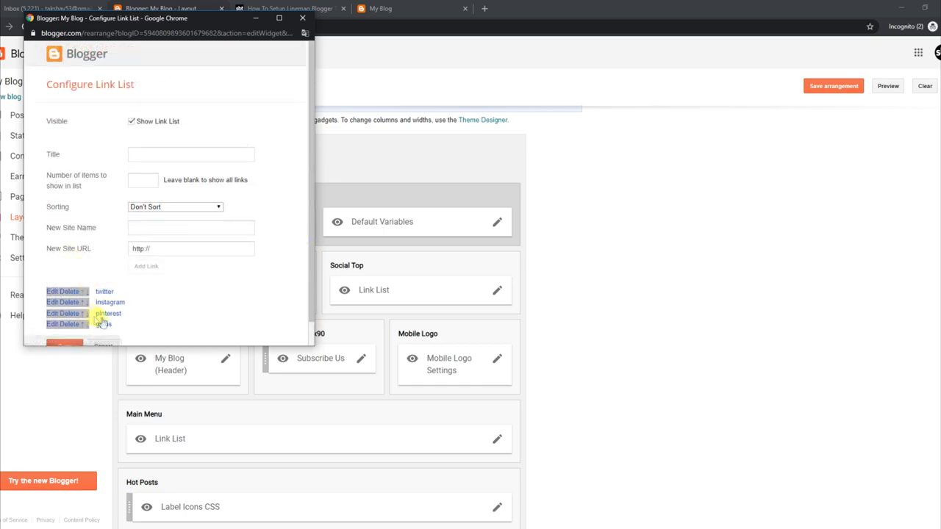
scroll(314, 248, "down", 1)
left_click(67, 322)
left_click(411, 8)
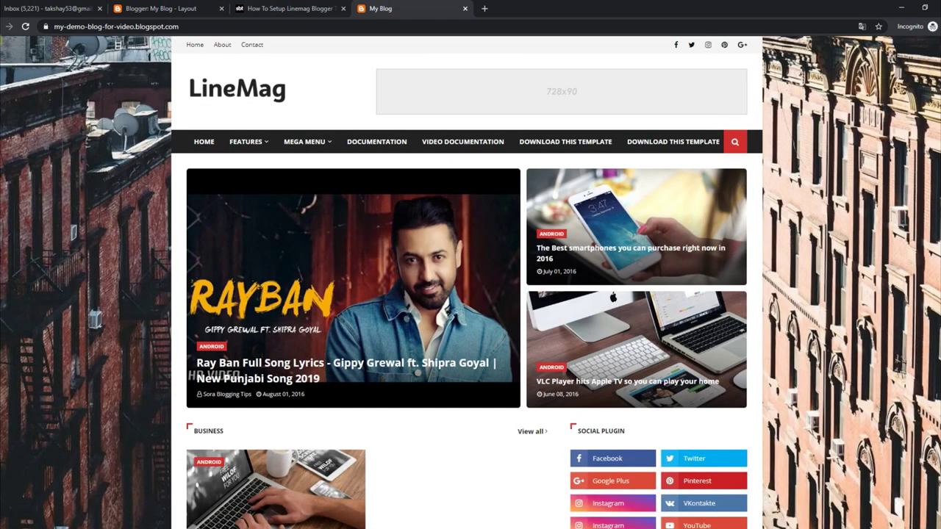
left_click(19, 29)
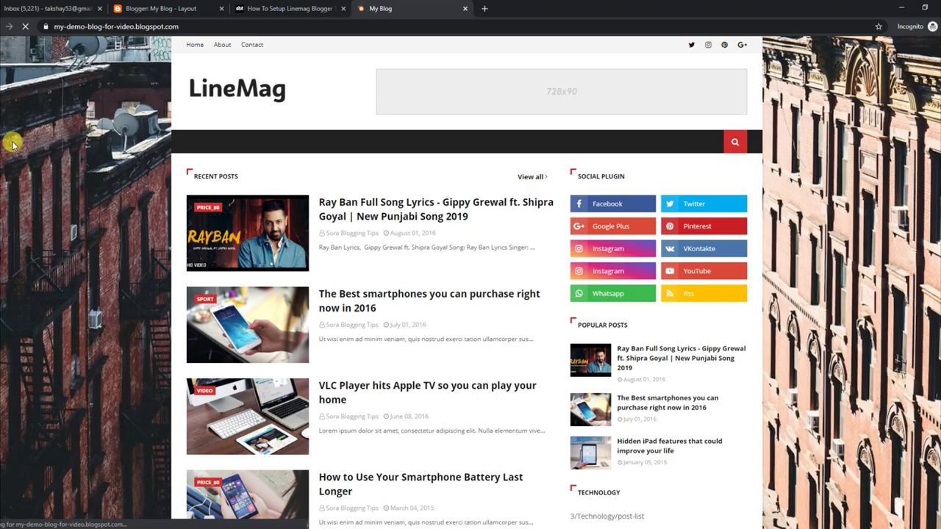
left_click(178, 6)
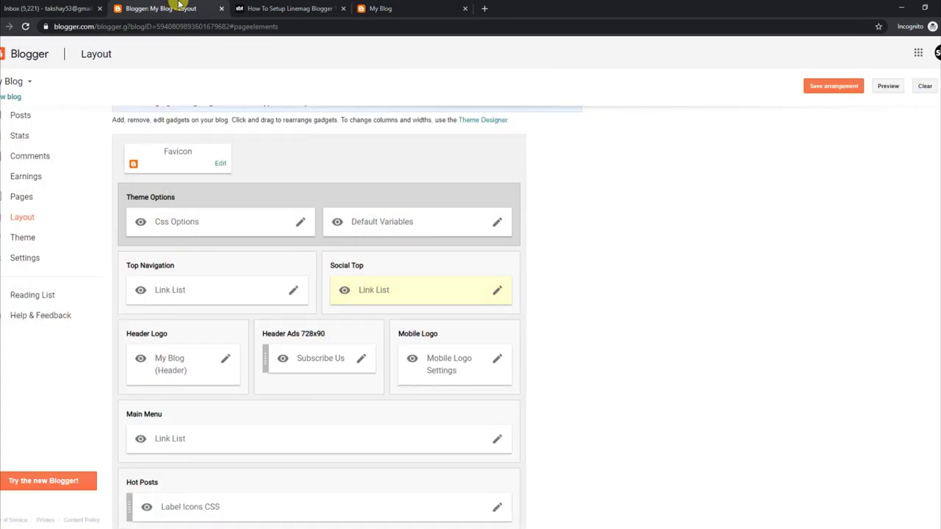
left_click(495, 293)
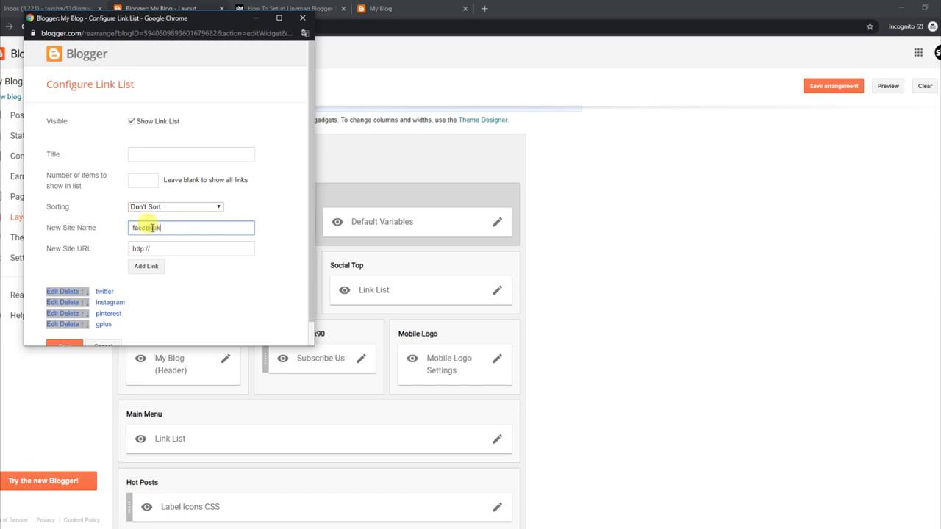
left_click(147, 268)
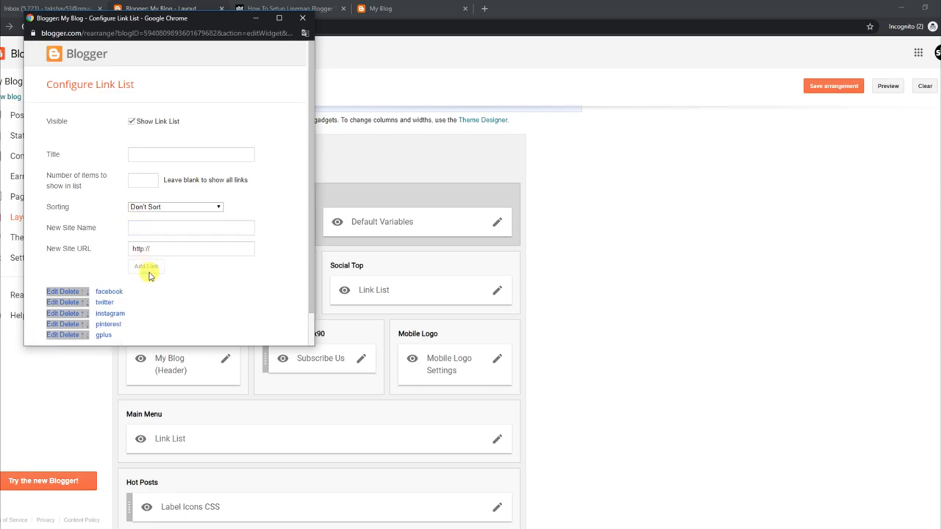
scroll(306, 275, "down", 1)
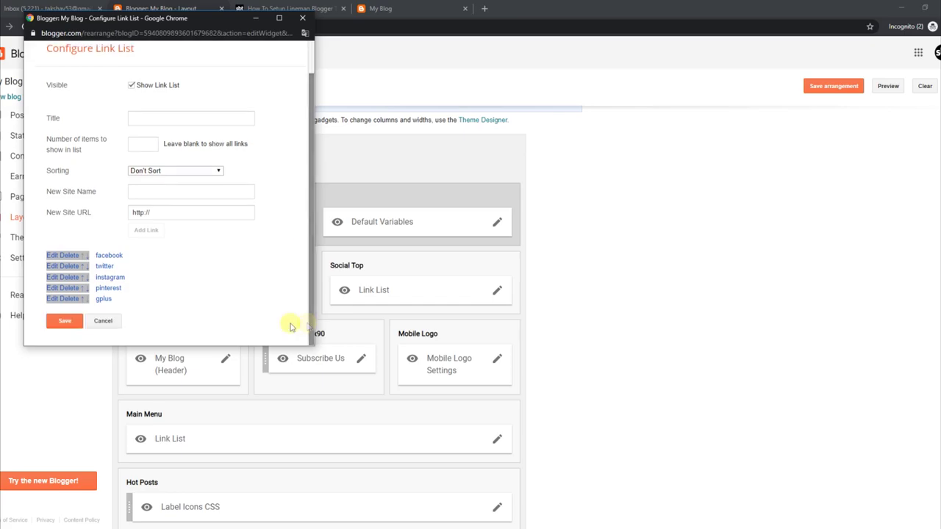
left_click(64, 320)
left_click(380, 8)
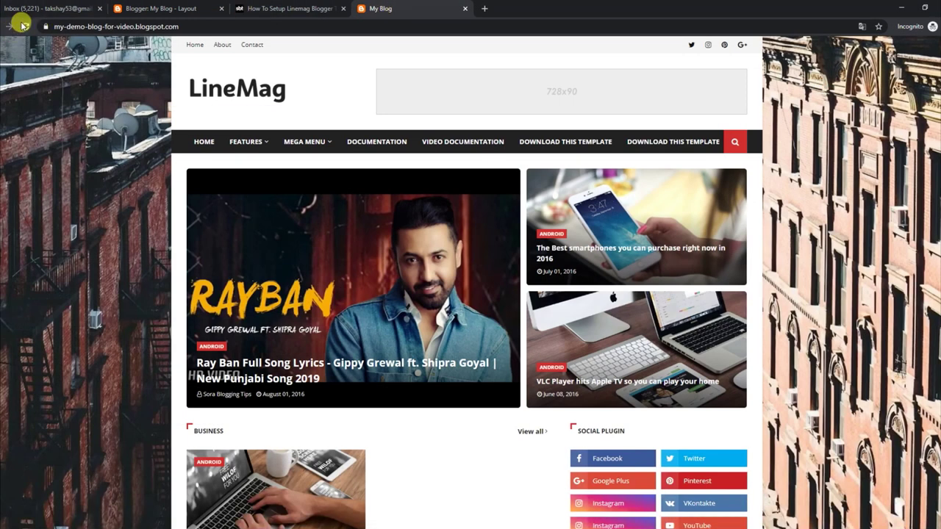
Reload the demo blog, and read the Mobile Logo instructions and type options in the setup guide.
left_click(26, 28)
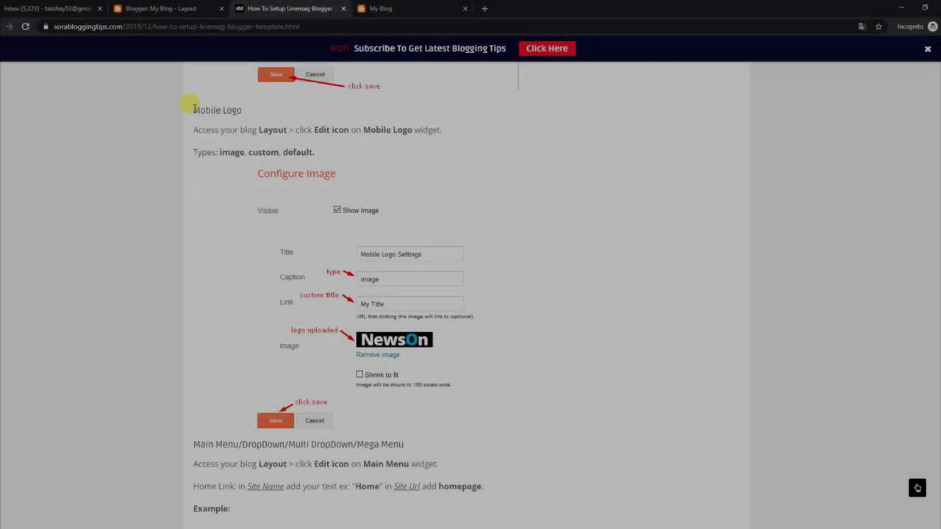
left_click_drag(192, 110, 231, 109)
left_click(197, 129)
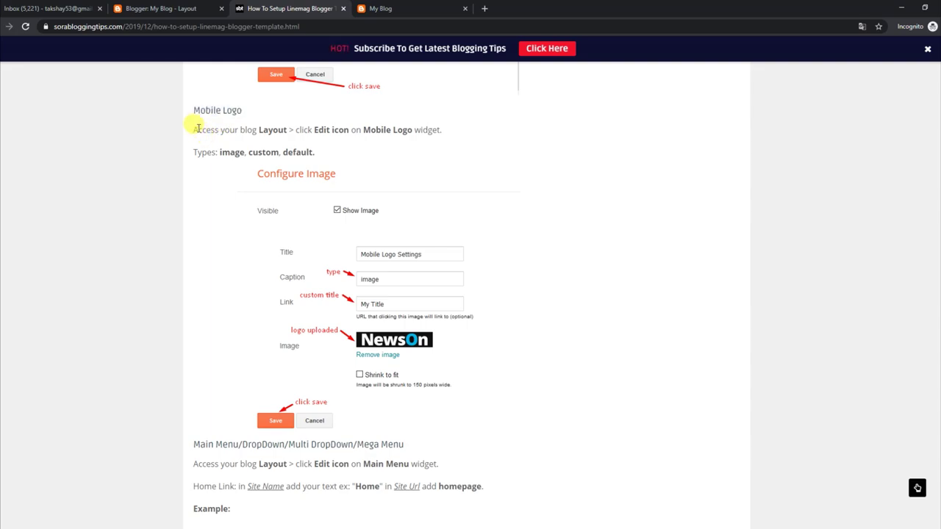
left_click_drag(193, 130, 409, 131)
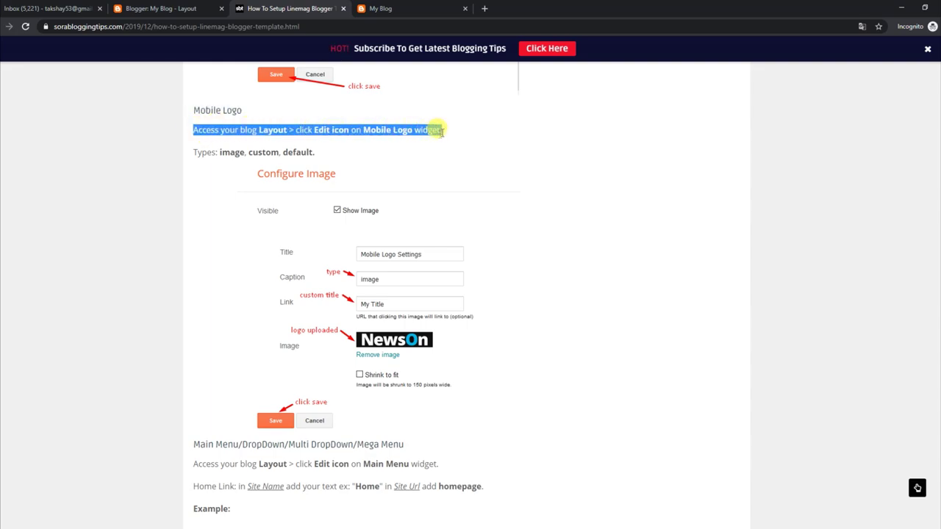
left_click(210, 149)
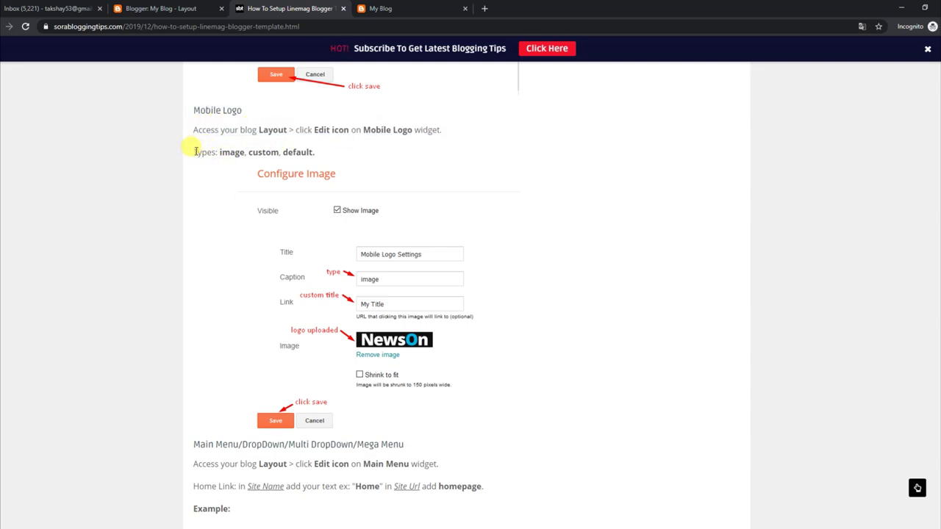
left_click_drag(197, 152, 332, 155)
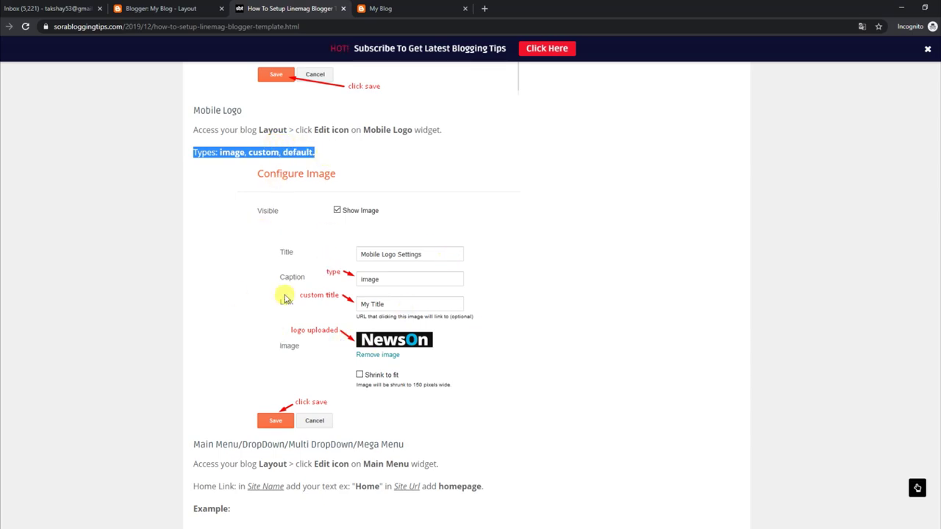
left_click(408, 11)
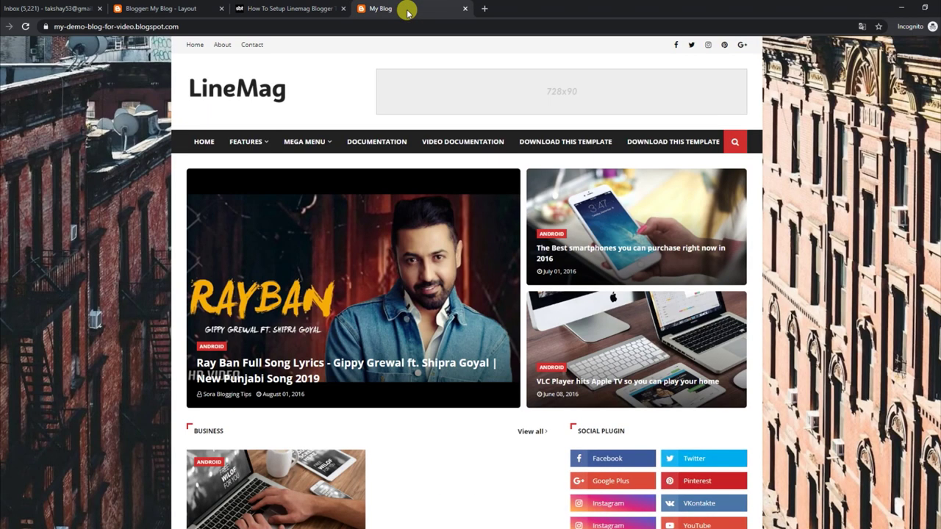
Open the Header Logo widget in the blog layout and save it with the LineMag image placed instead of title and description.
left_click(177, 9)
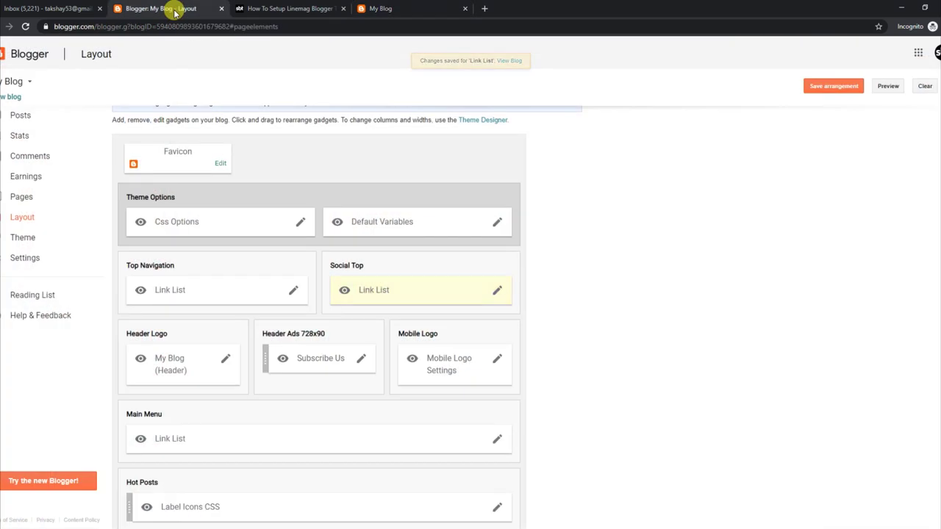
left_click(225, 359)
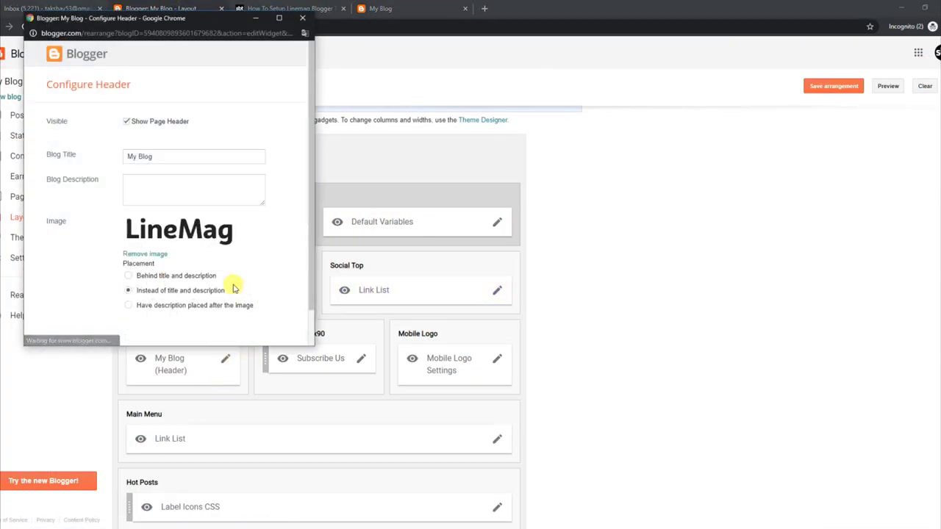
scroll(221, 204, "down", 1)
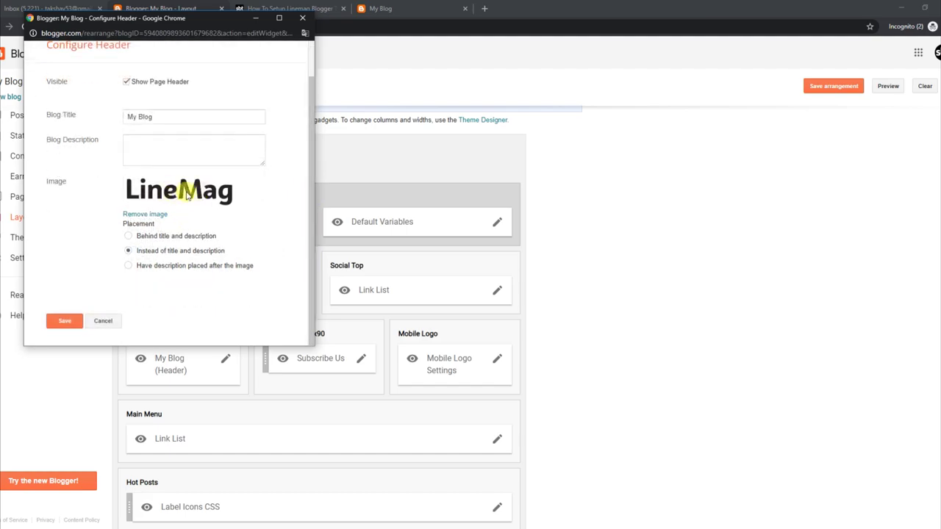
left_click(66, 324)
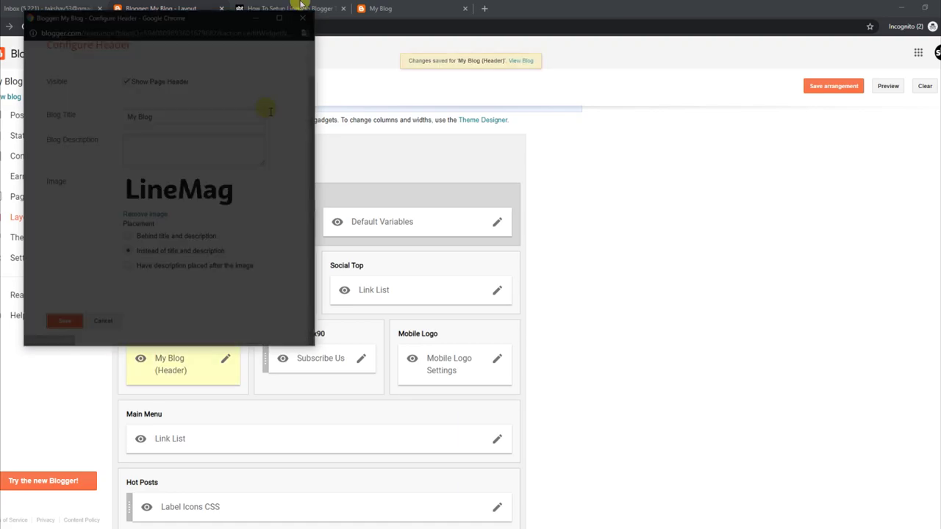
Read the Main Menu, dropdown and mega menu instructions in the setup guide, and examine the main menu on the demo blog.
left_click(381, 8)
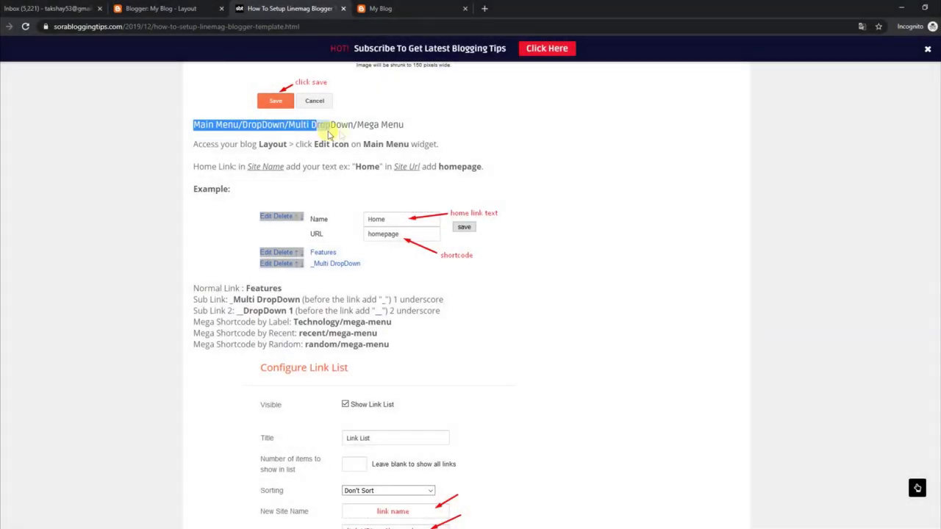
left_click_drag(326, 127, 410, 127)
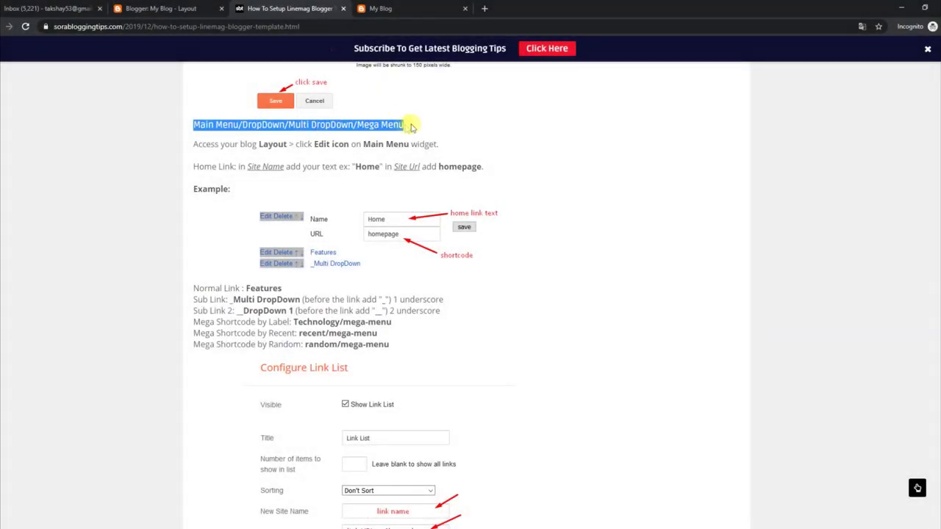
left_click_drag(194, 144, 448, 147)
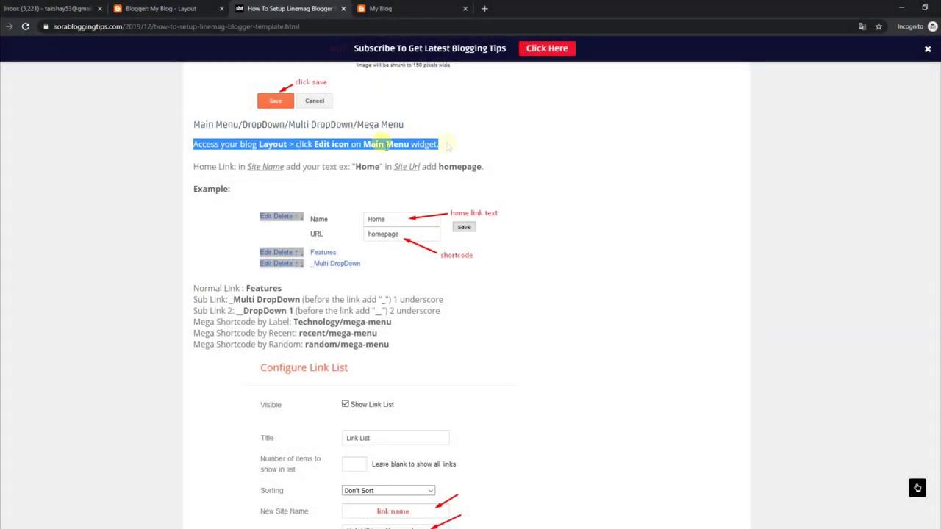
left_click_drag(194, 166, 469, 165)
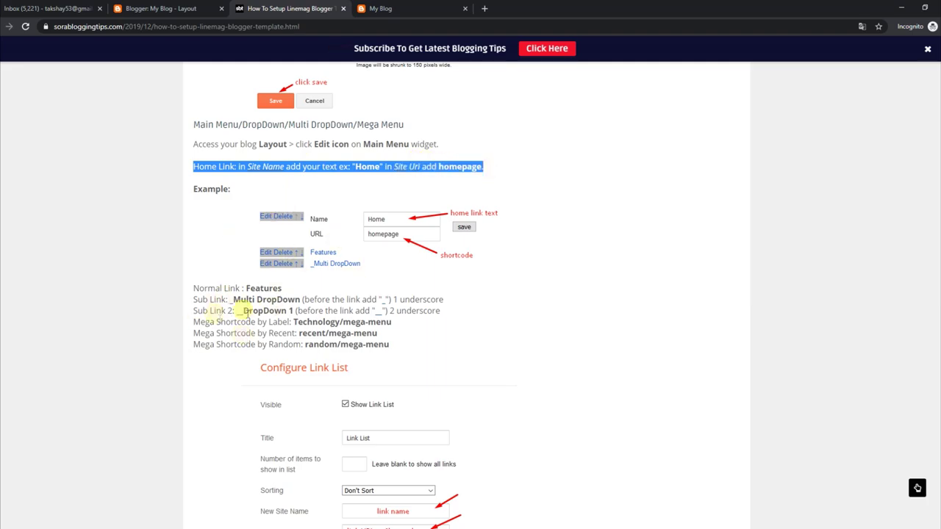
left_click_drag(194, 287, 281, 288)
left_click_drag(196, 300, 445, 303)
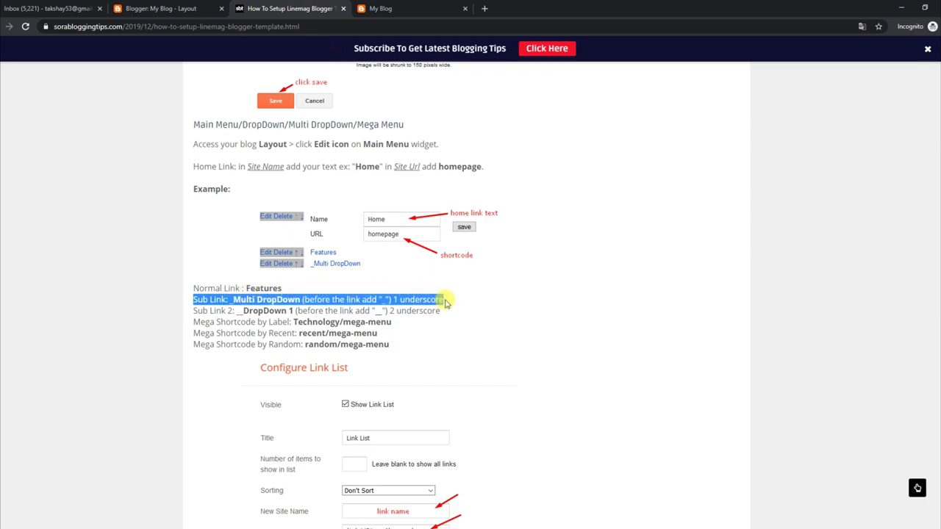
left_click_drag(194, 309, 436, 312)
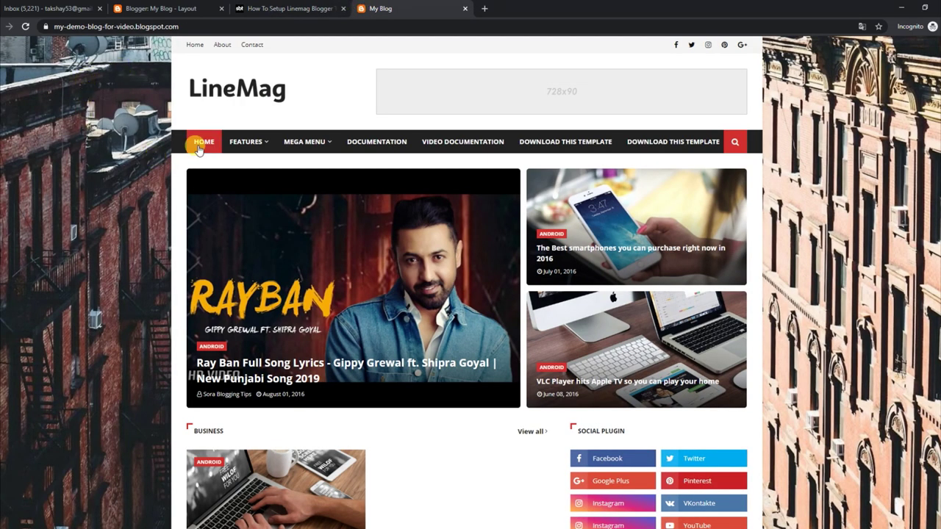
mouse_move(265, 147)
mouse_move(307, 147)
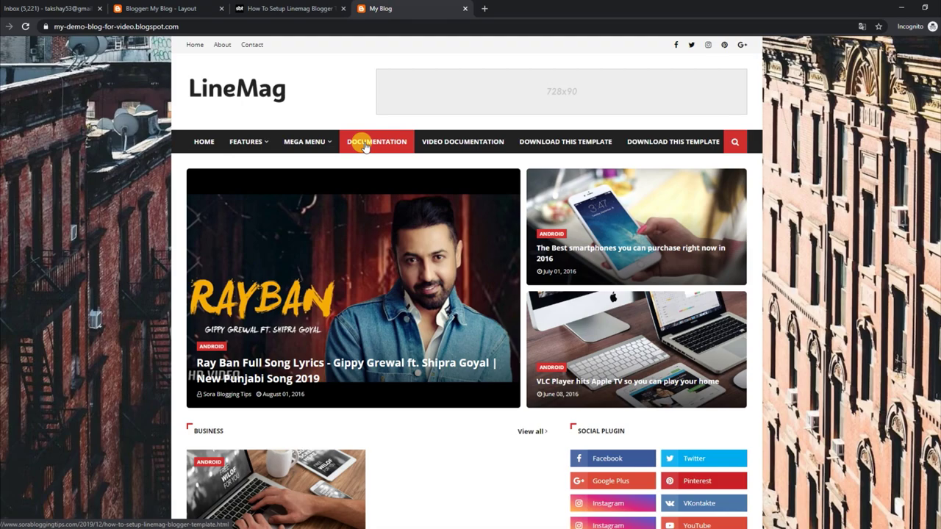
Rename the __DropDown 1 entry of the Main Menu link list to __Link 1, and save the widget and the layout arrangement.
left_click(193, 8)
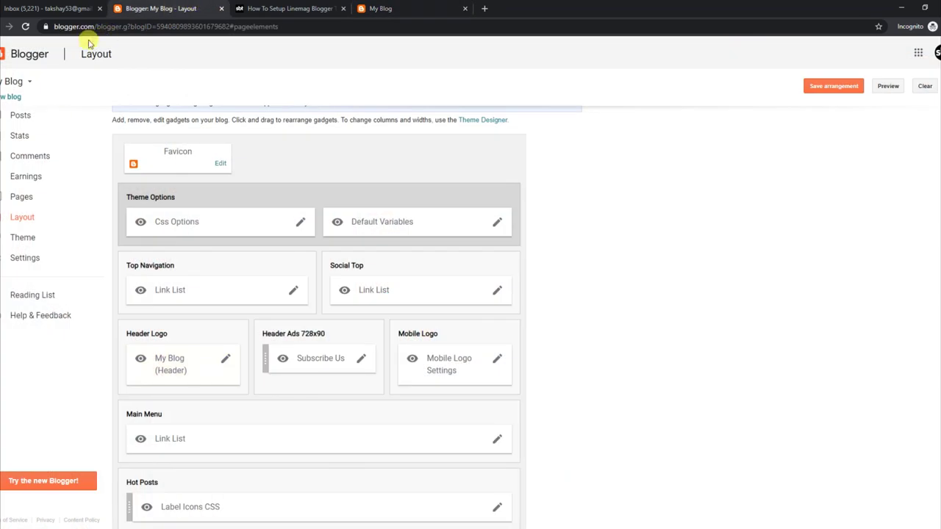
left_click(495, 439)
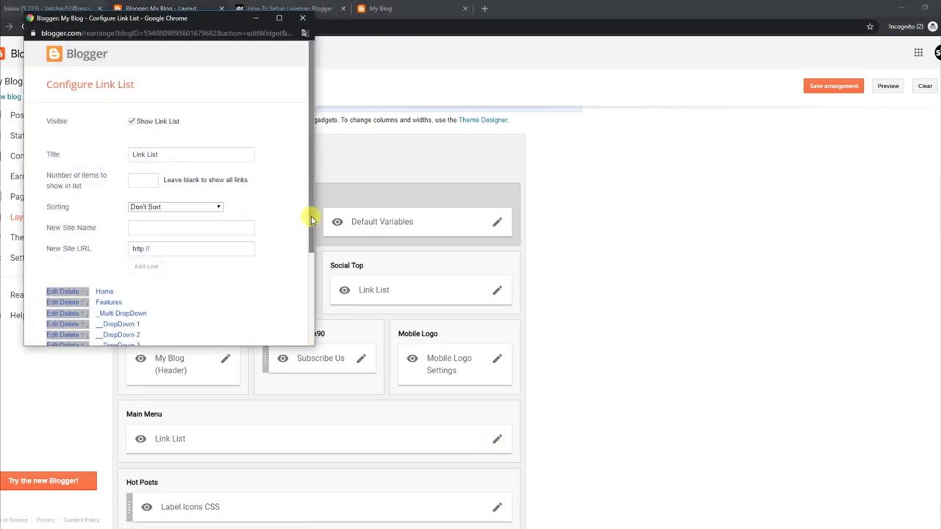
scroll(294, 243, "down", 2)
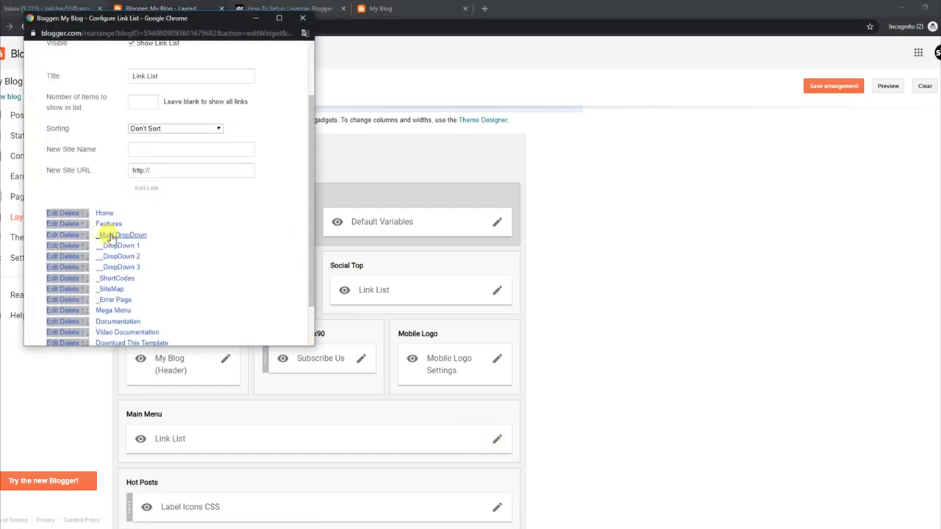
left_click(52, 250)
left_click_drag(195, 327, 157, 326)
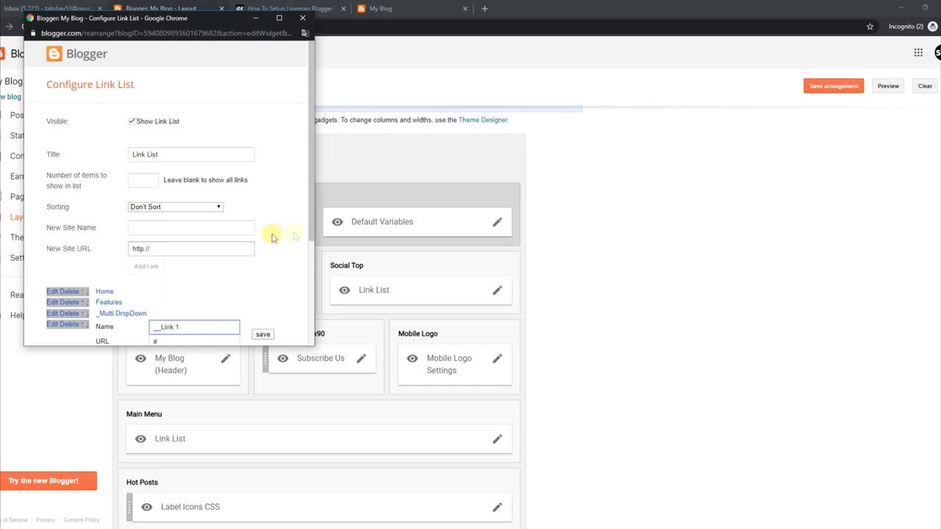
scroll(307, 227, "down", 1)
left_click(264, 300)
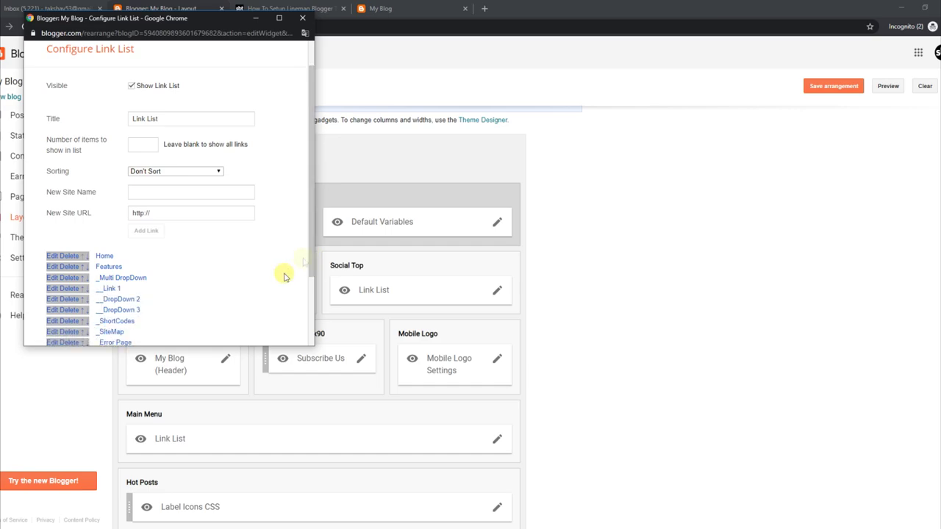
scroll(311, 257, "down", 2)
left_click(67, 332)
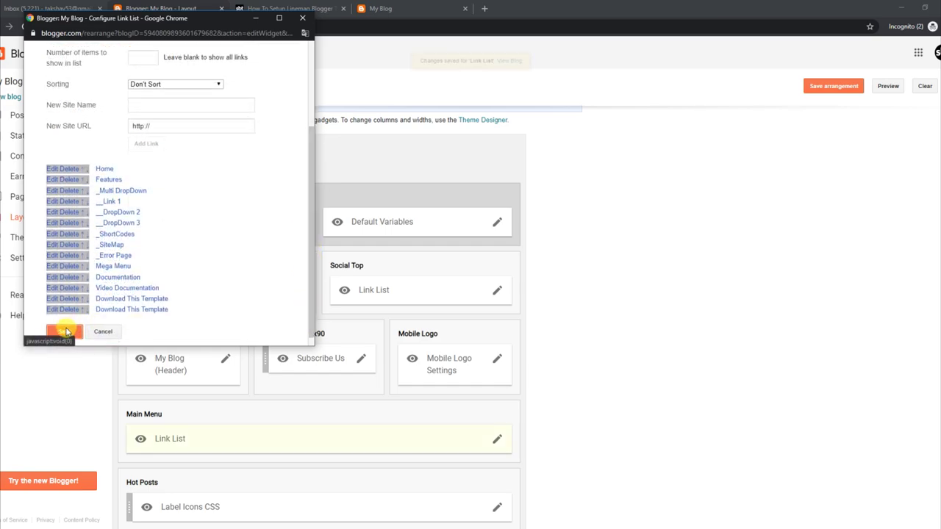
left_click(816, 86)
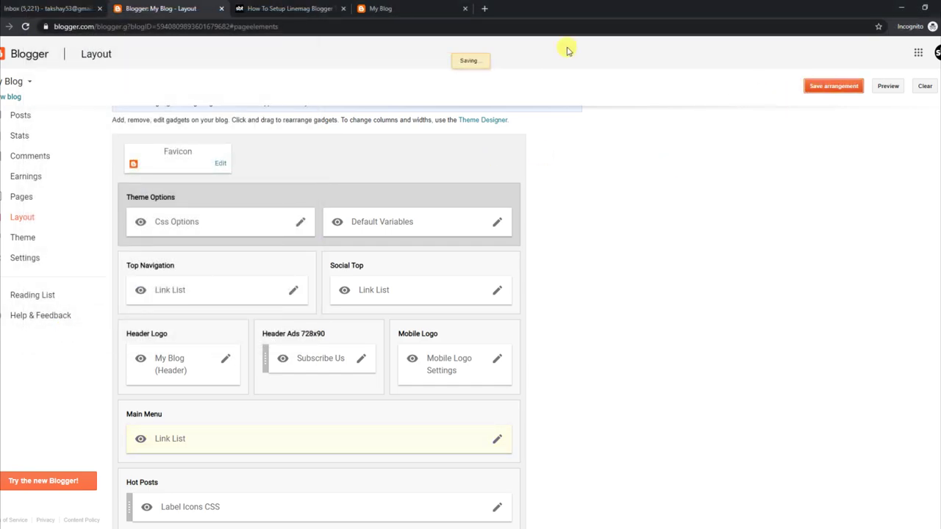
Reload the demo blog and check the Mega Menu and Features dropdowns in the main menu.
left_click(380, 8)
left_click(25, 27)
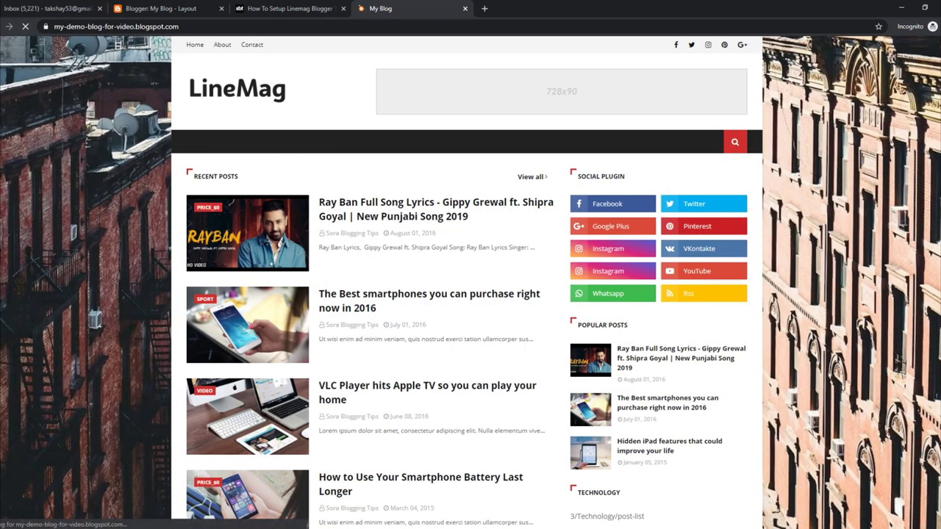
mouse_move(303, 144)
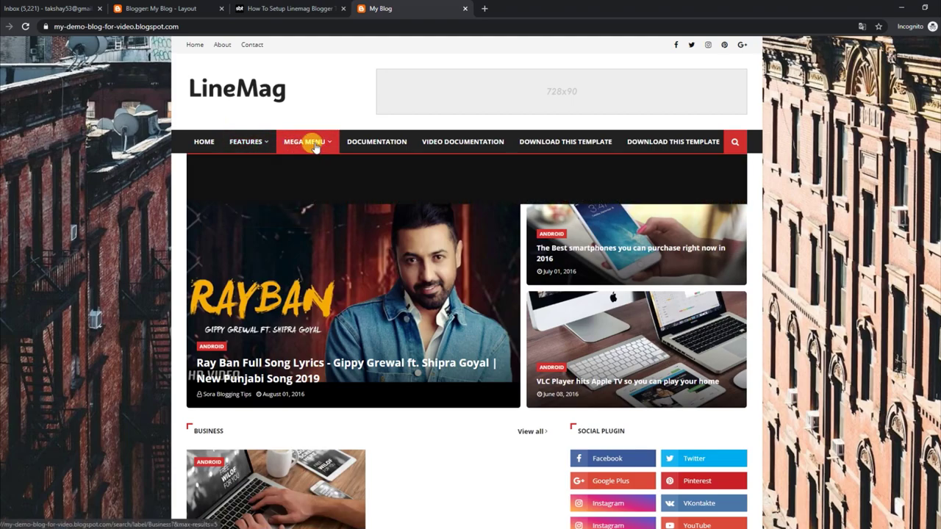
mouse_move(248, 143)
mouse_move(274, 169)
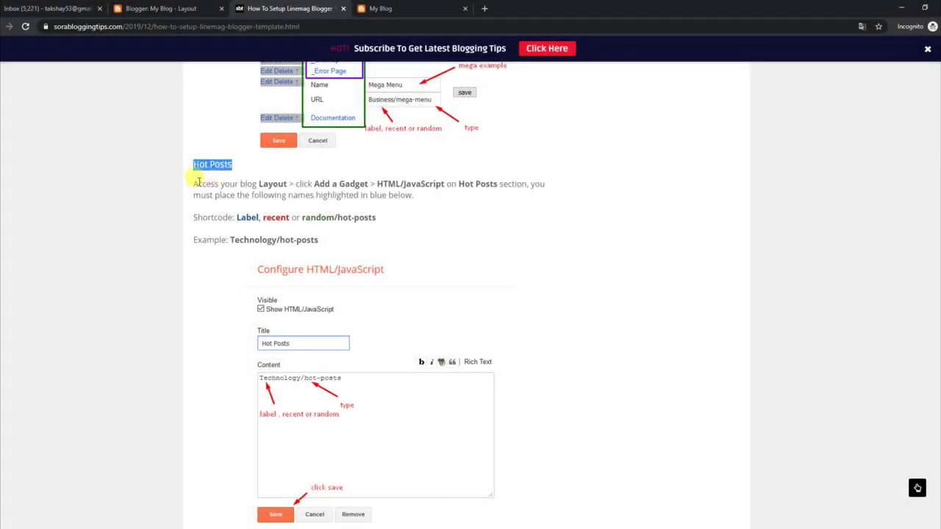
Read the Hot Posts instructions, shortcode options and example in the setup guide.
left_click_drag(209, 182, 415, 196)
left_click_drag(193, 217, 378, 219)
left_click_drag(194, 239, 297, 246)
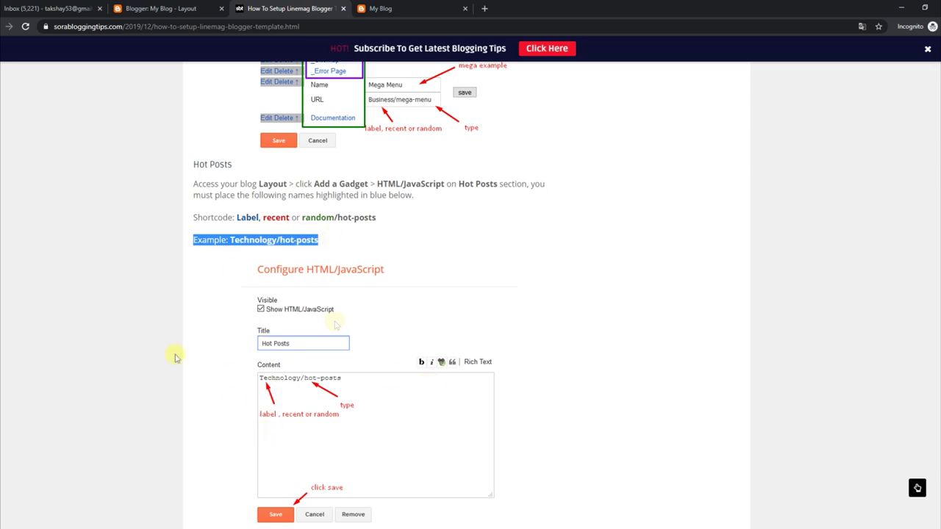
Remove the Android label from the Hot Posts gadget's content, leaving only /hot-posts, and save the gadget.
left_click(176, 8)
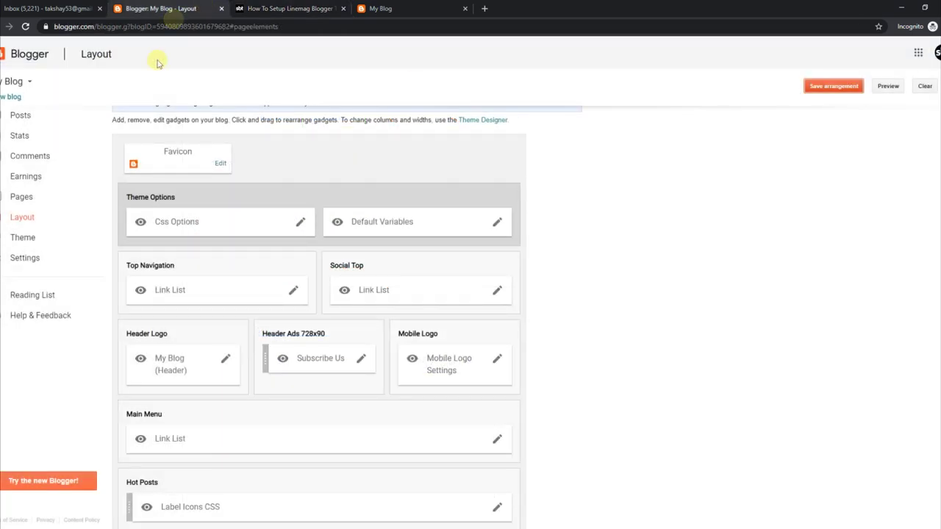
left_click(497, 508)
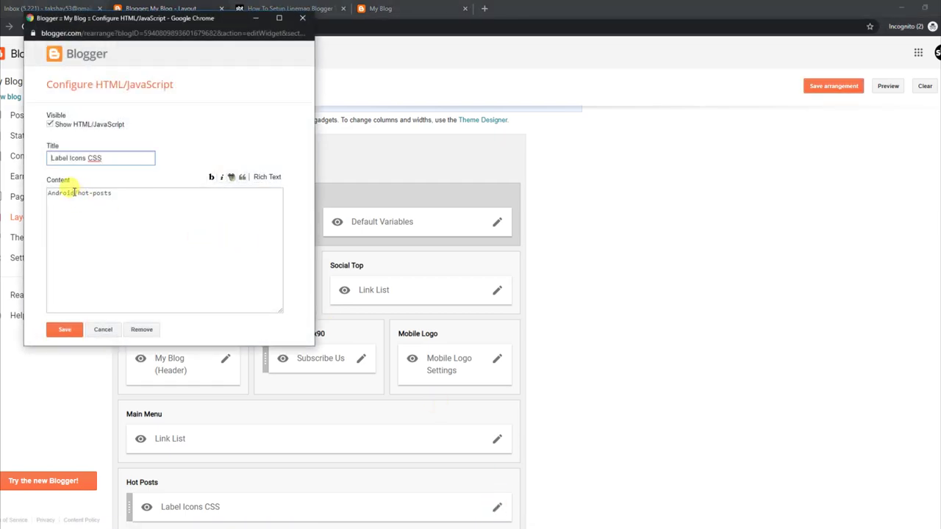
left_click(75, 193)
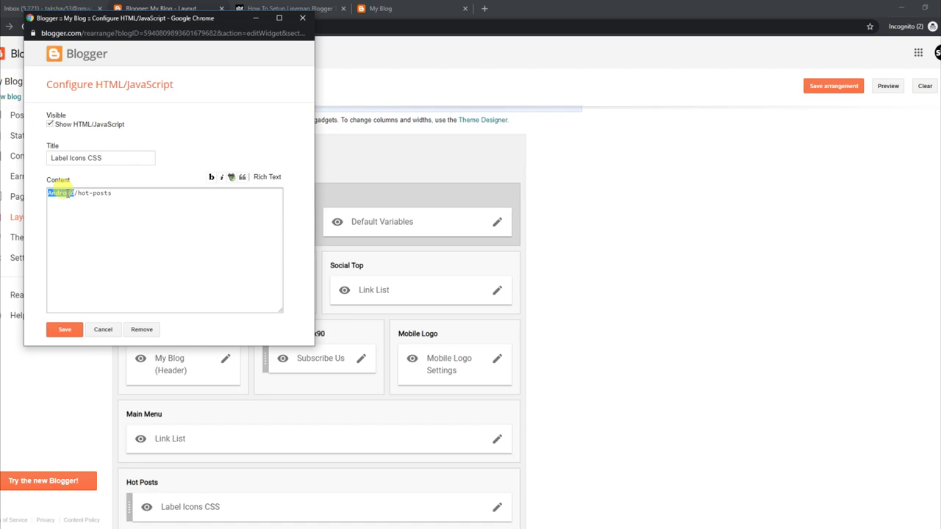
left_click(67, 330)
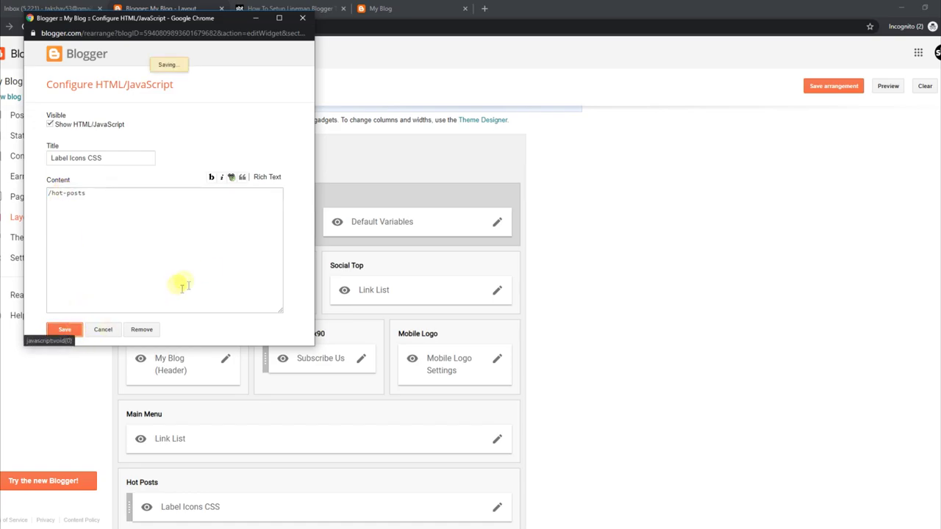
Reload the demo blog to check its hot posts section, and return to the blog layout.
left_click(396, 9)
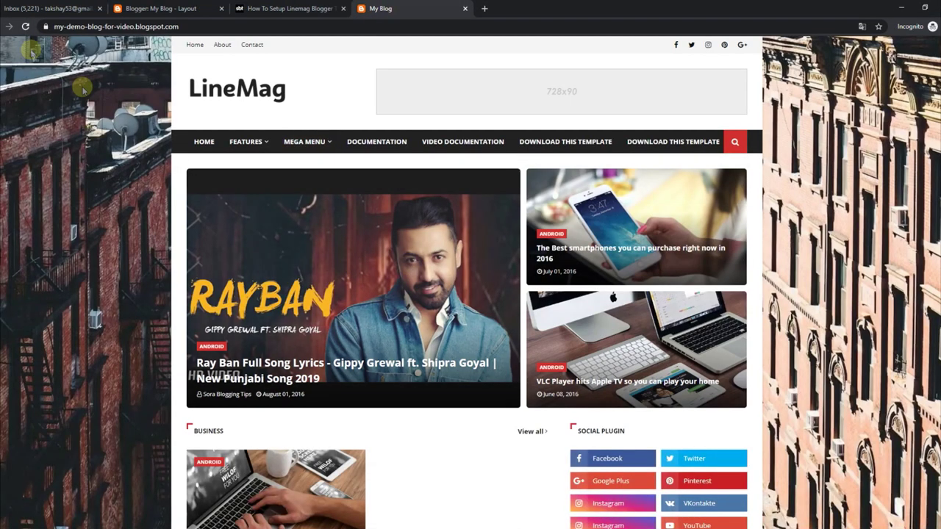
key("F5")
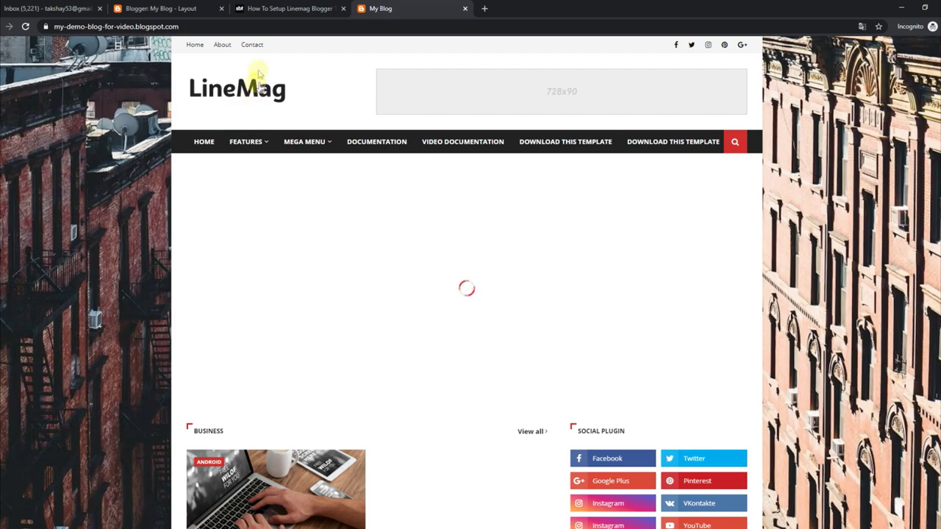
left_click(168, 9)
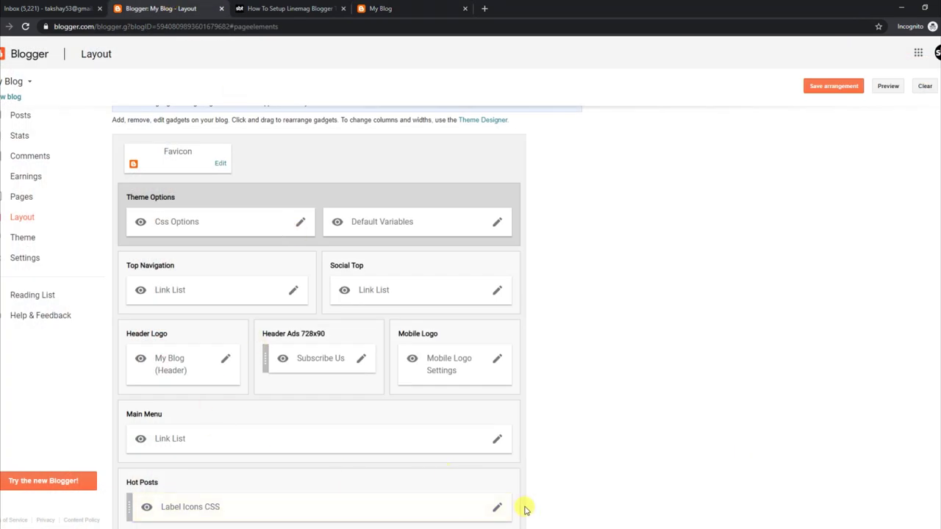
Reopen the Label Icons CSS gadget under Hot Posts, save it again, and reload the demo blog.
left_click(498, 510)
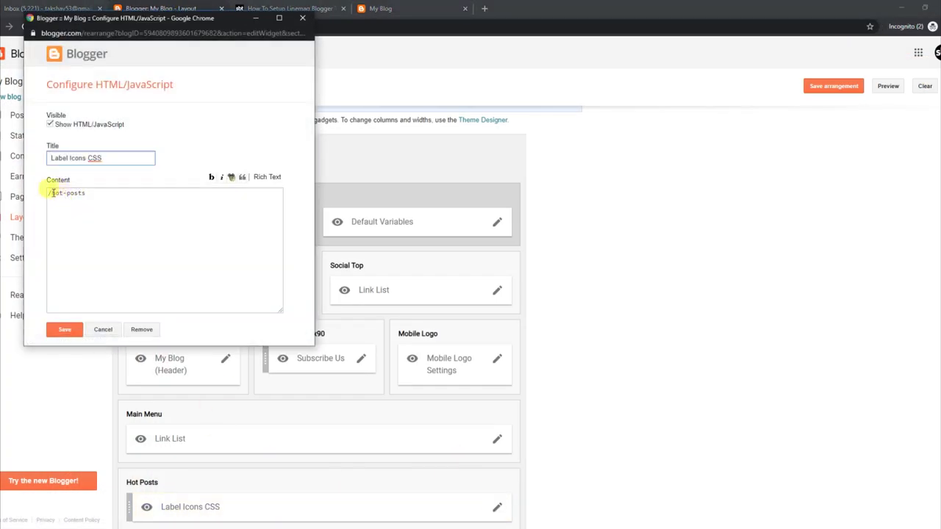
left_click(65, 329)
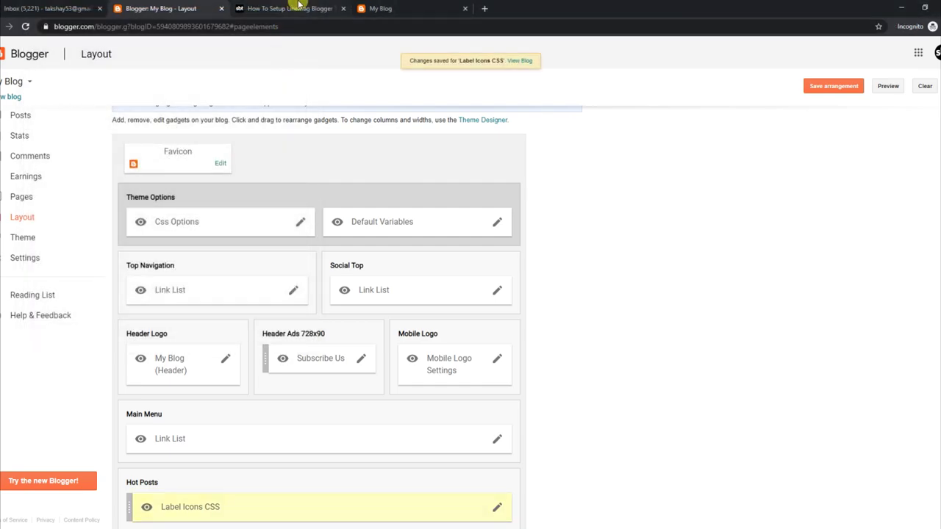
left_click(390, 9)
left_click(25, 26)
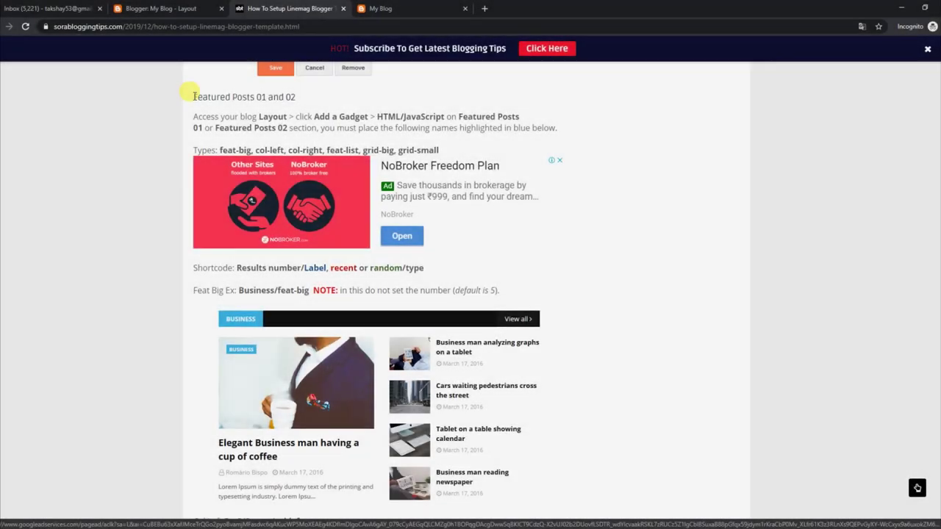
Read the Featured Posts 01 and 02 instructions, types, shortcode and layout examples in the setup guide.
left_click_drag(186, 97, 299, 98)
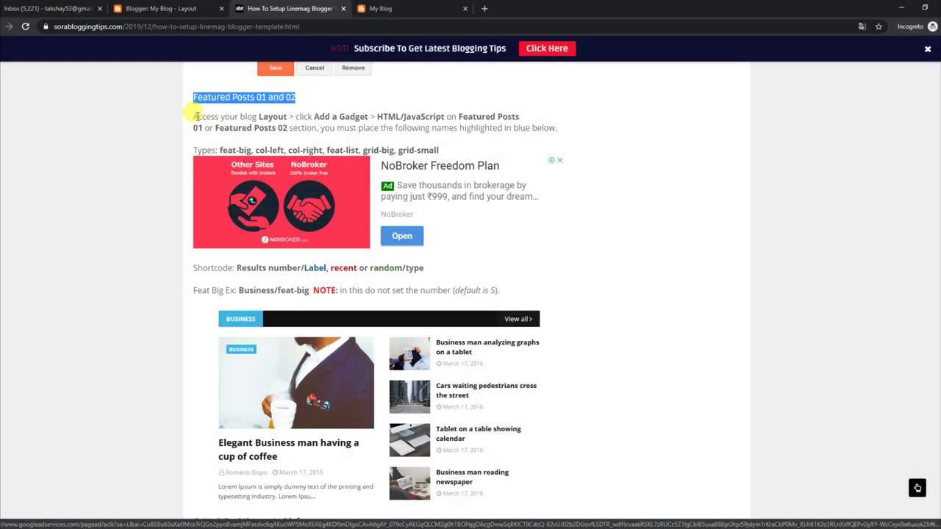
left_click_drag(193, 117, 526, 125)
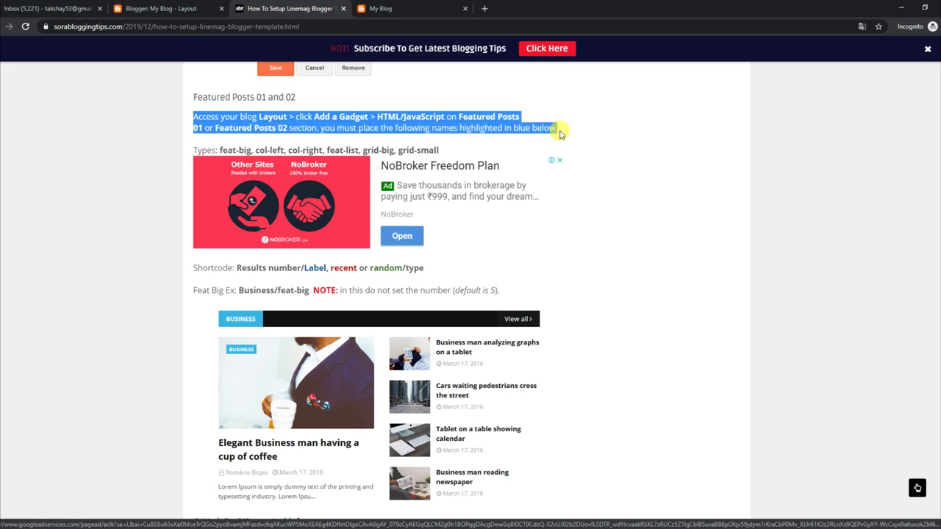
left_click_drag(195, 150, 448, 157)
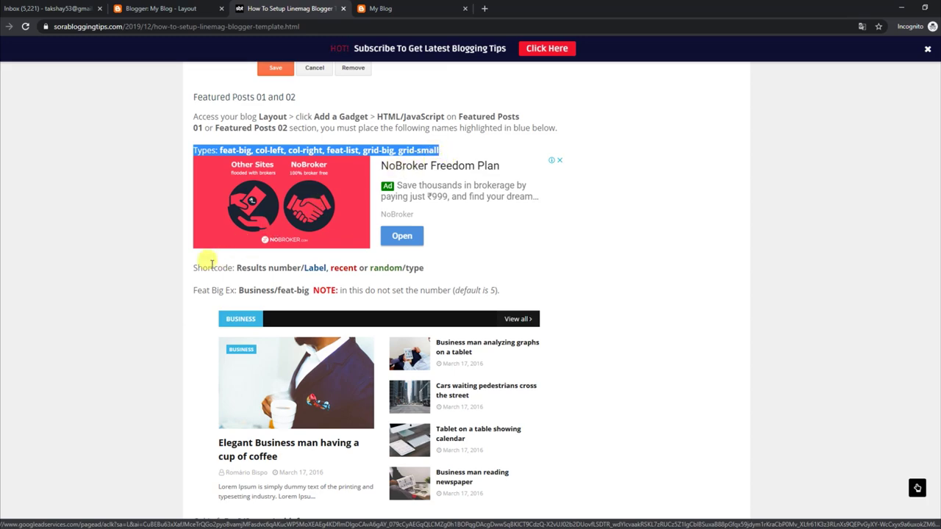
left_click_drag(197, 268, 397, 272)
left_click_drag(195, 285, 500, 298)
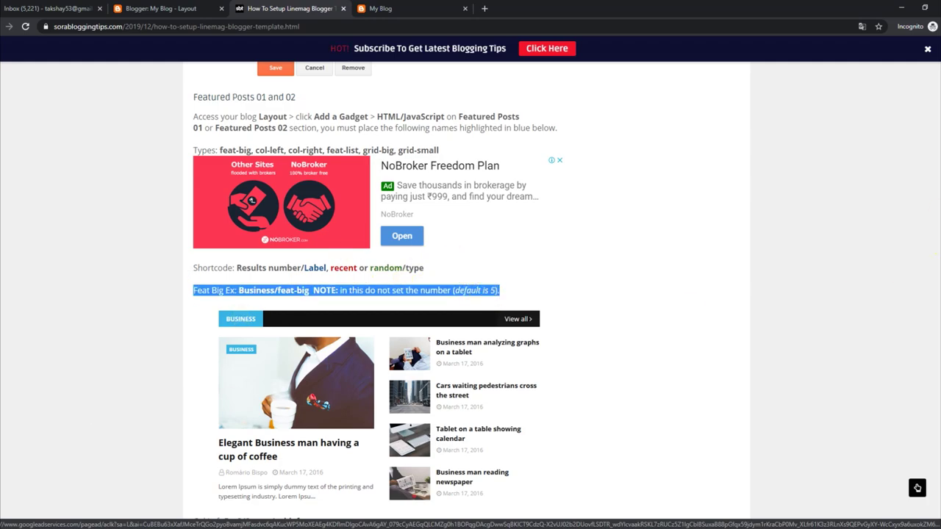
scroll(581, 162, "down", 3)
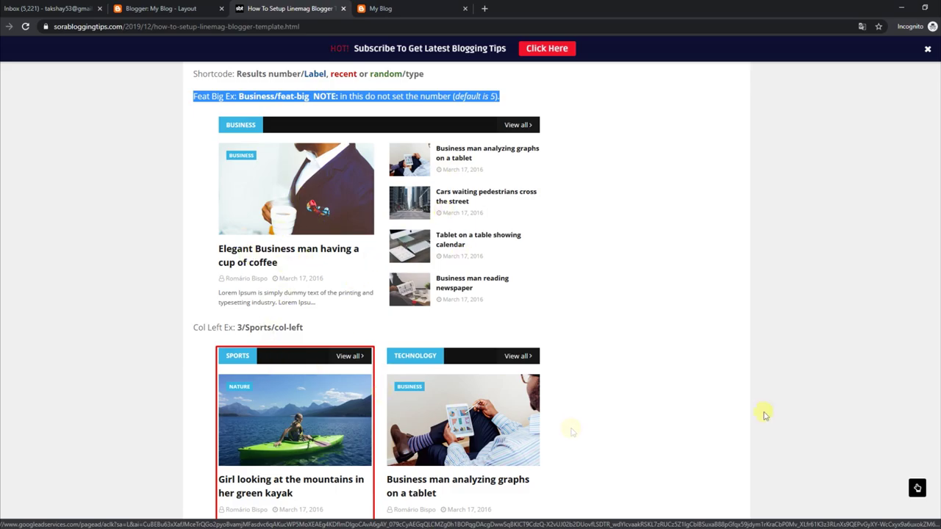
scroll(367, 294, "down", 4)
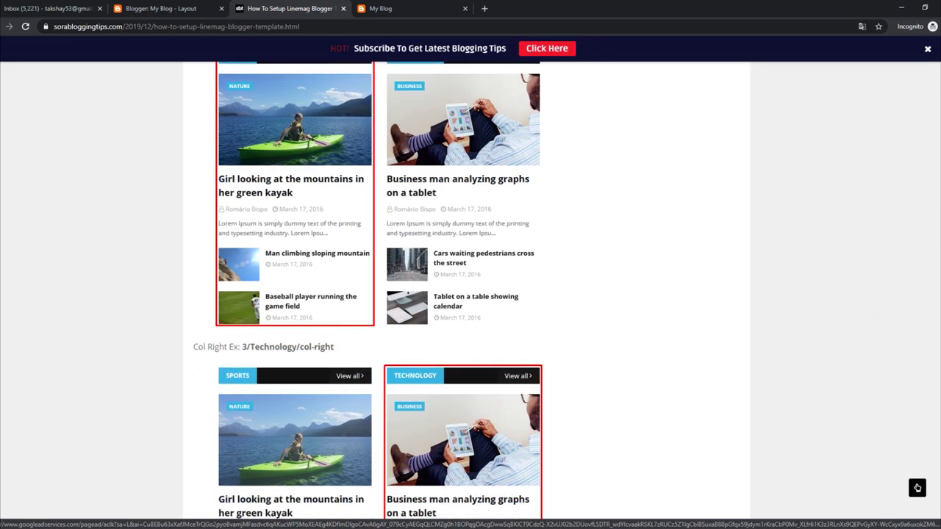
scroll(368, 294, "down", 8)
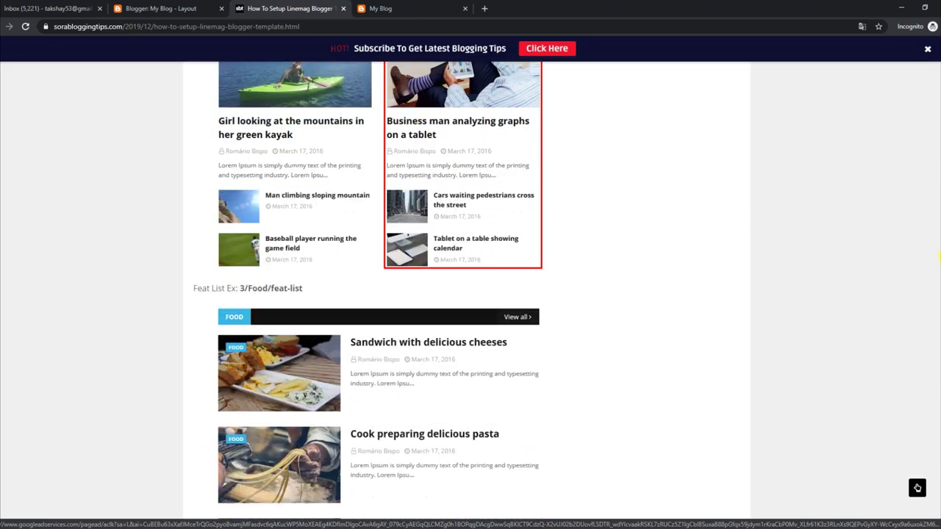
scroll(939, 270, "down", 7)
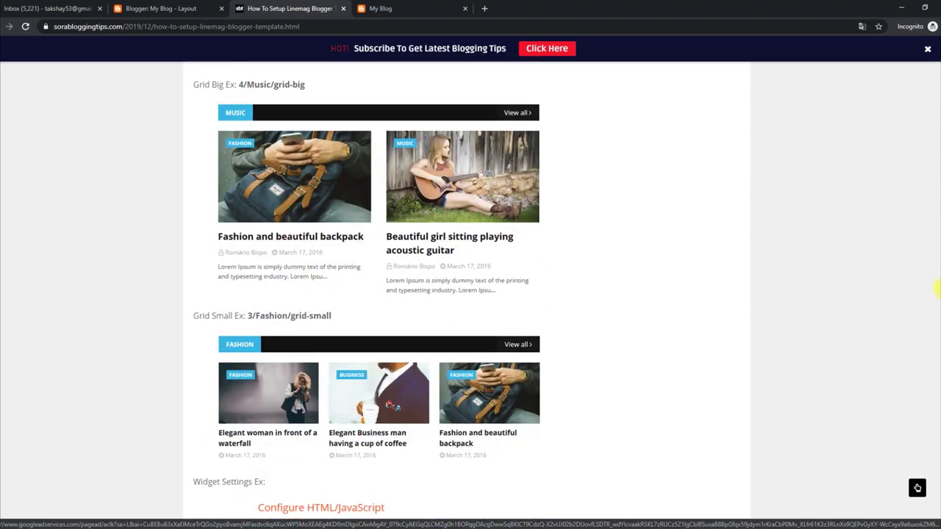
scroll(936, 291, "down", 4)
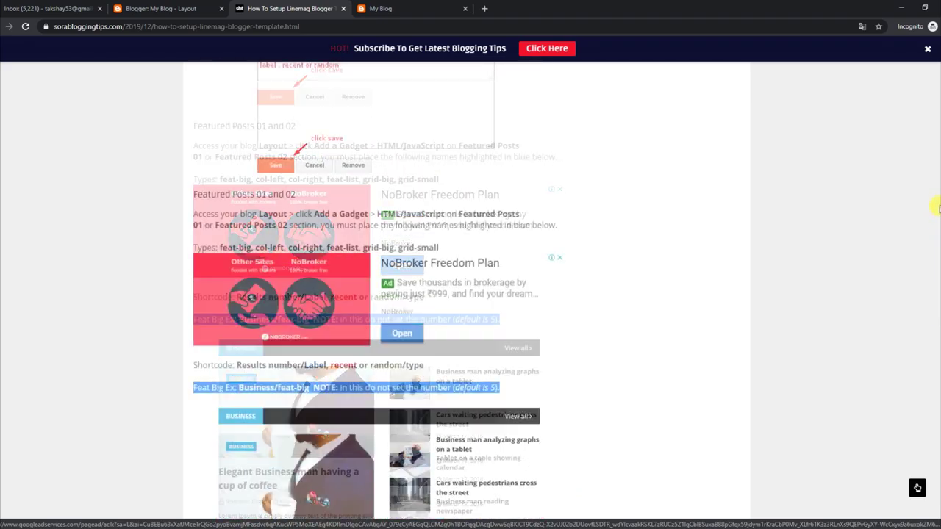
Check the Business, Fashion, Sports and Technology featured sections on the demo blog.
left_click(151, 8)
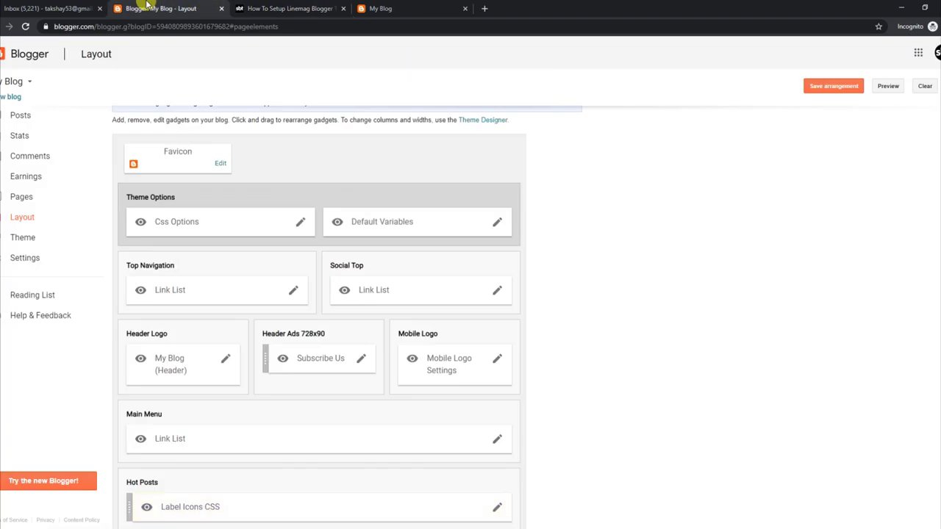
left_click(378, 7)
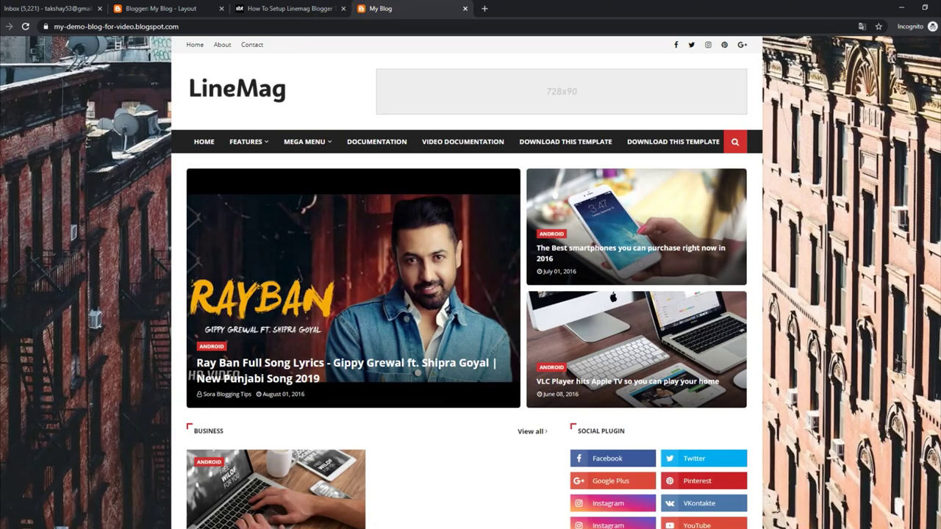
scroll(439, 210, "down", 4)
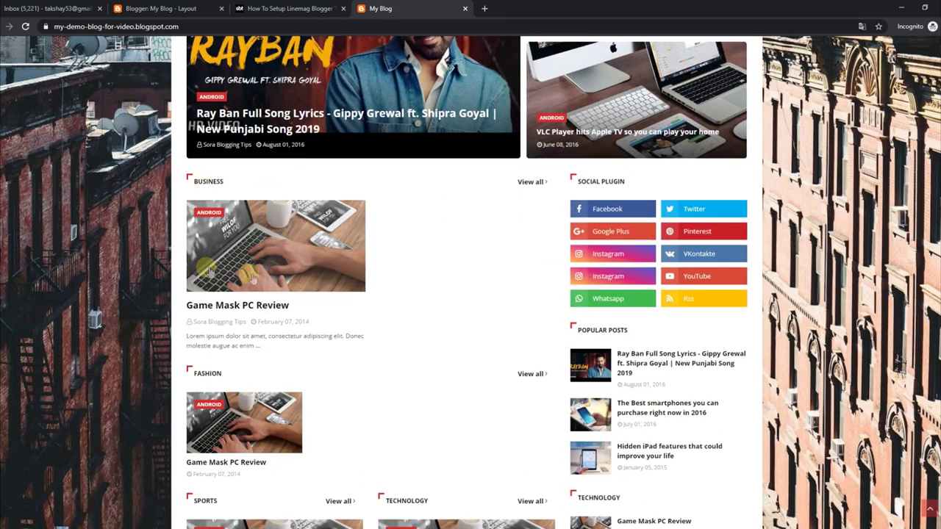
In the blog layout, inspect the label in the content of the Business and Fashion gadgets under Featured Posts 01, saving each one.
left_click(181, 8)
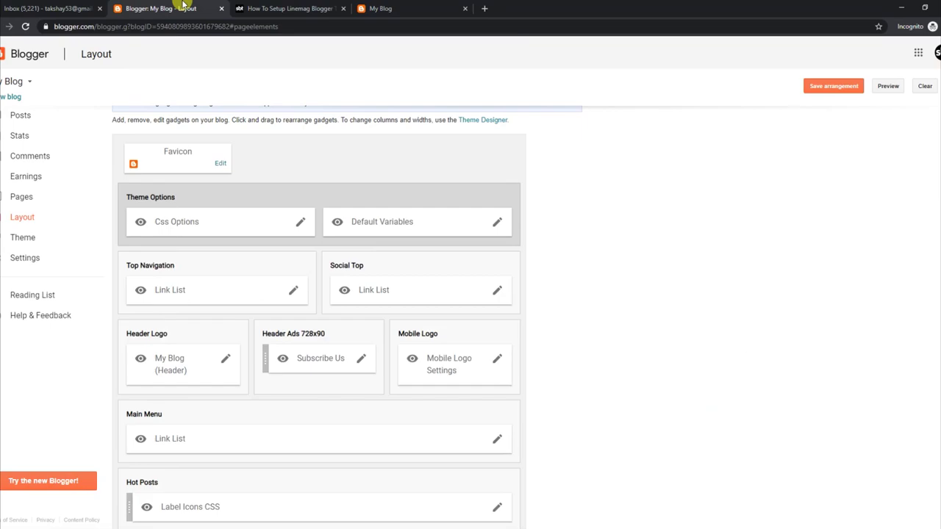
scroll(781, 324, "down", 4)
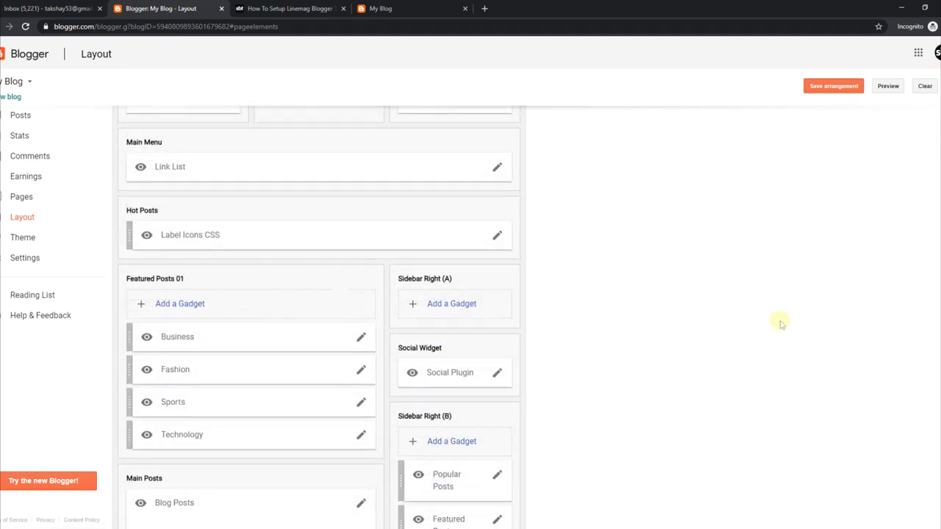
left_click(361, 337)
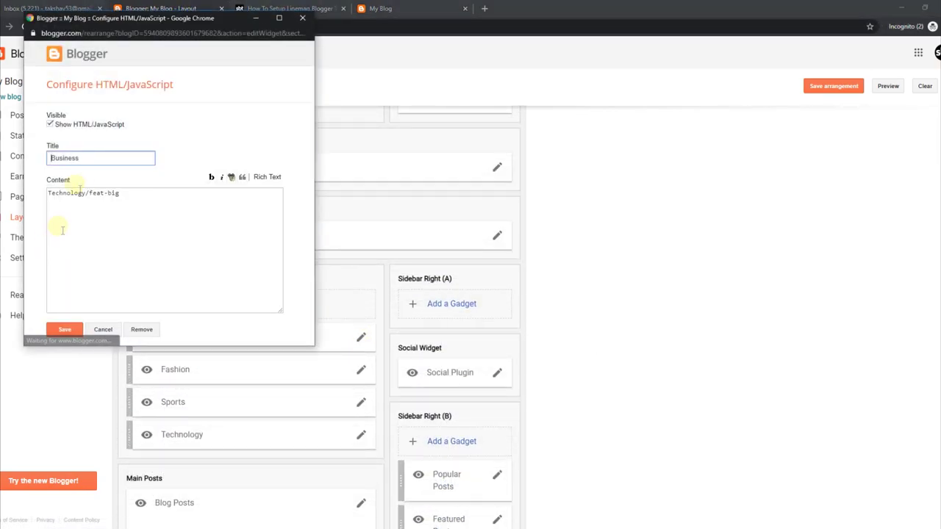
left_click_drag(86, 192, 51, 193)
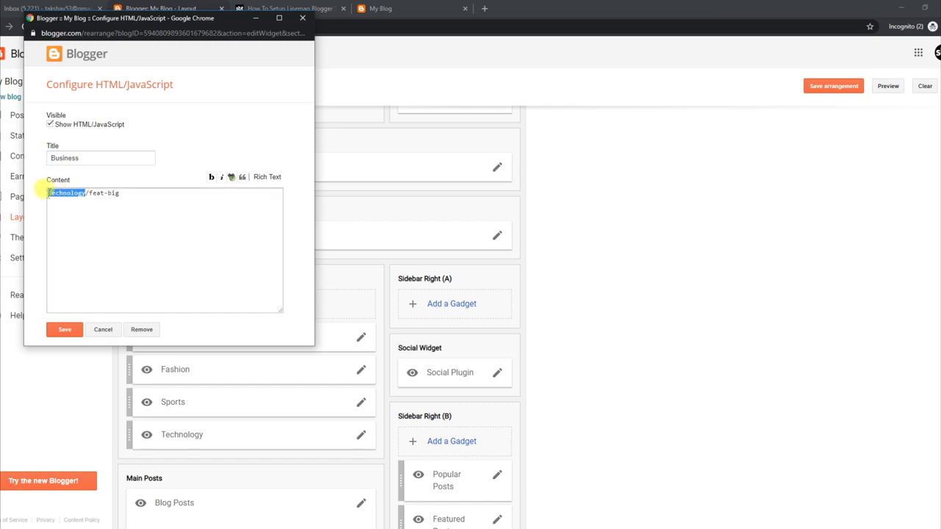
left_click(65, 330)
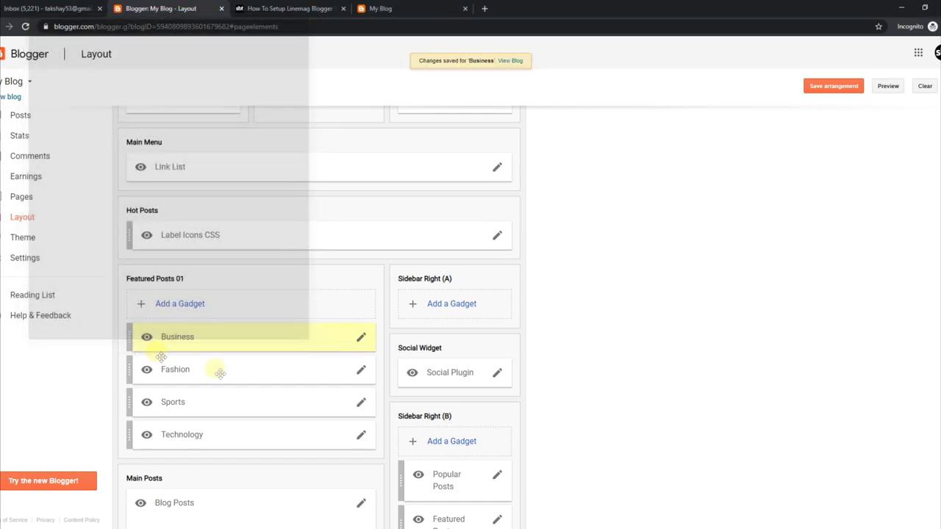
left_click(362, 375)
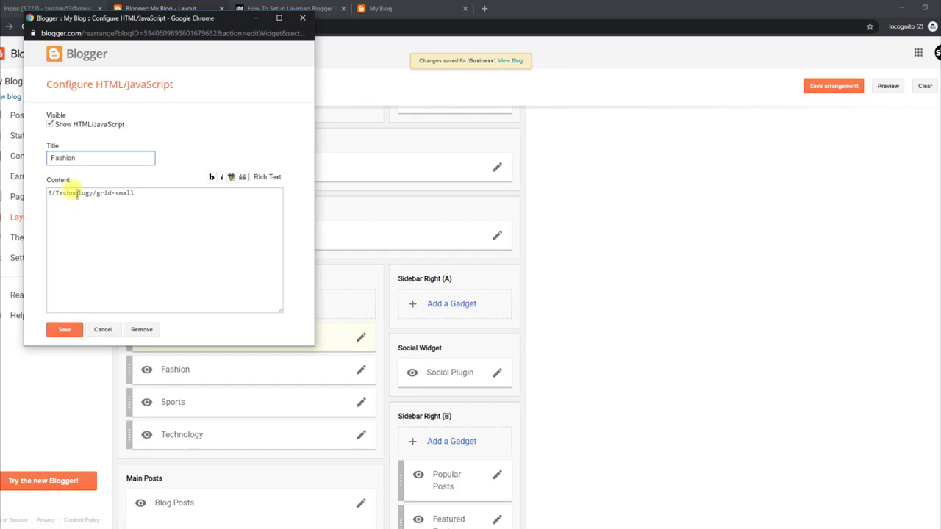
left_click_drag(55, 192, 80, 193)
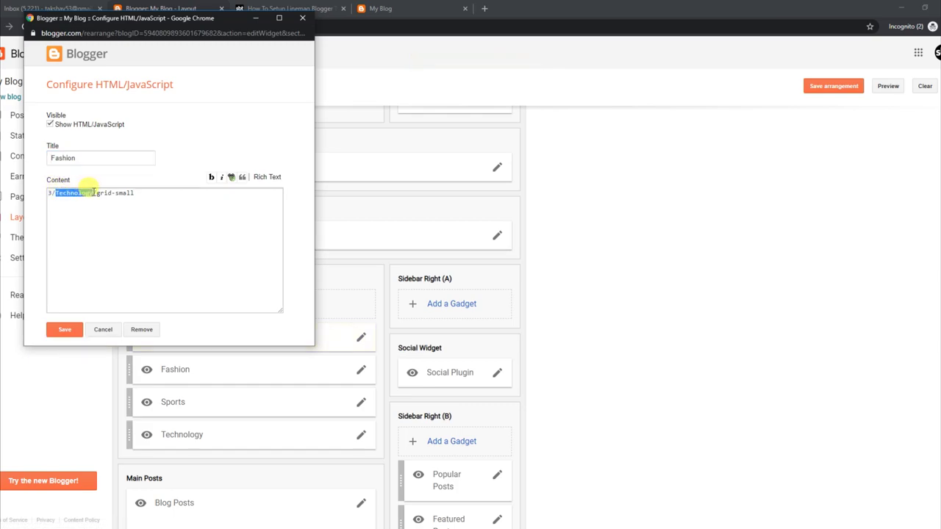
left_click(64, 329)
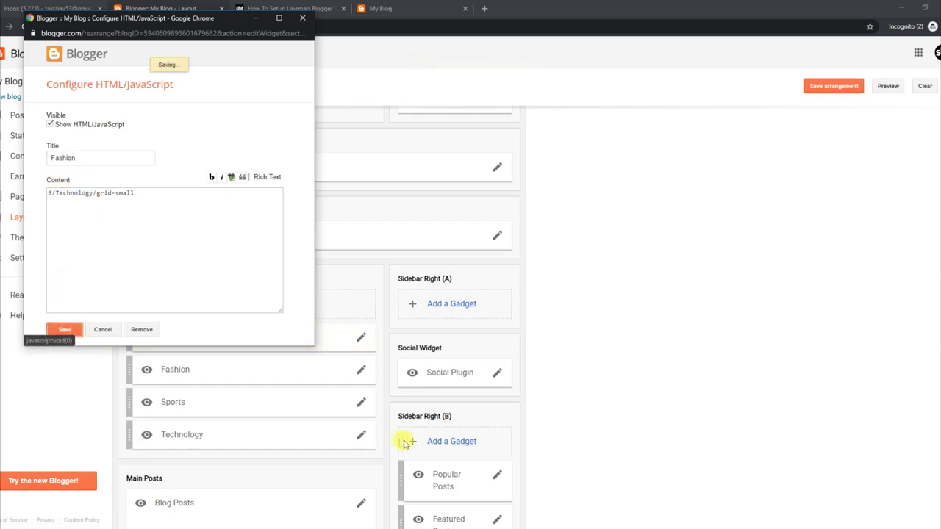
Inspect the Sports gadget's label and save it, and view the Technology gadget's settings without saving.
left_click(361, 403)
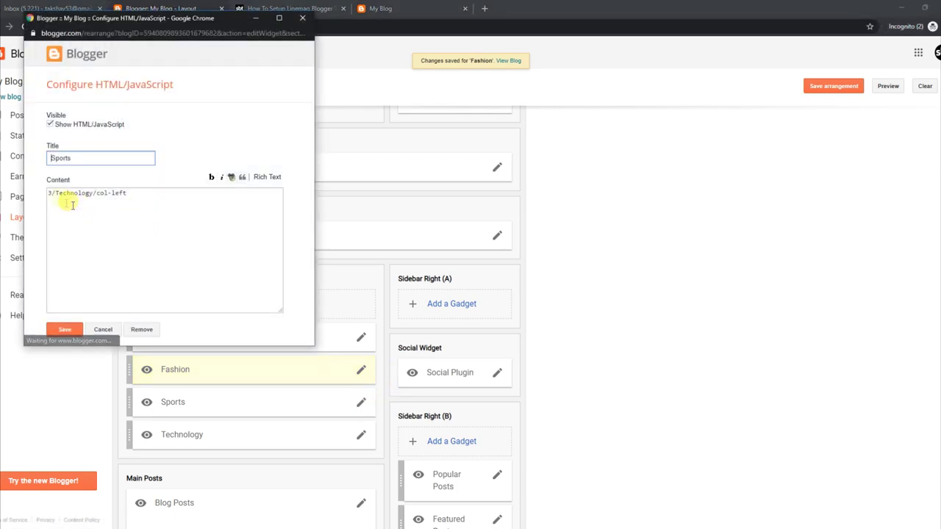
left_click_drag(55, 193, 87, 194)
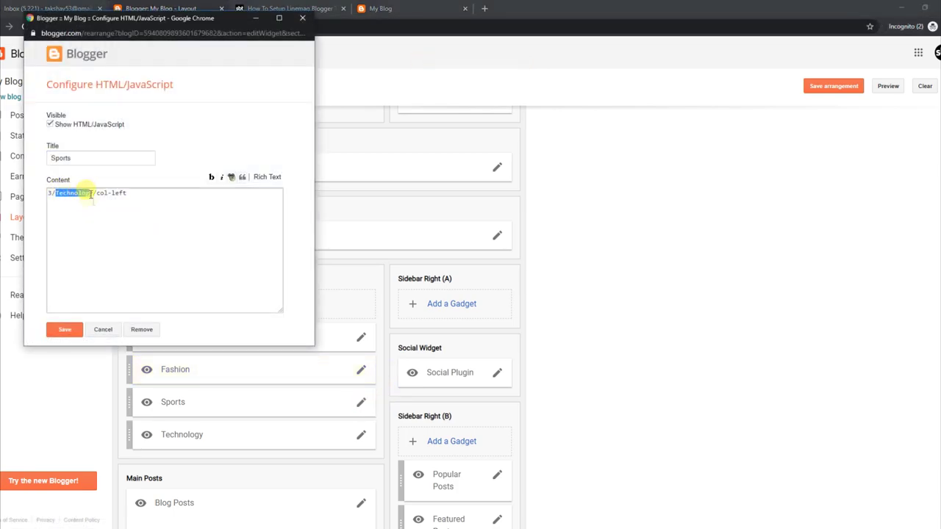
left_click(64, 329)
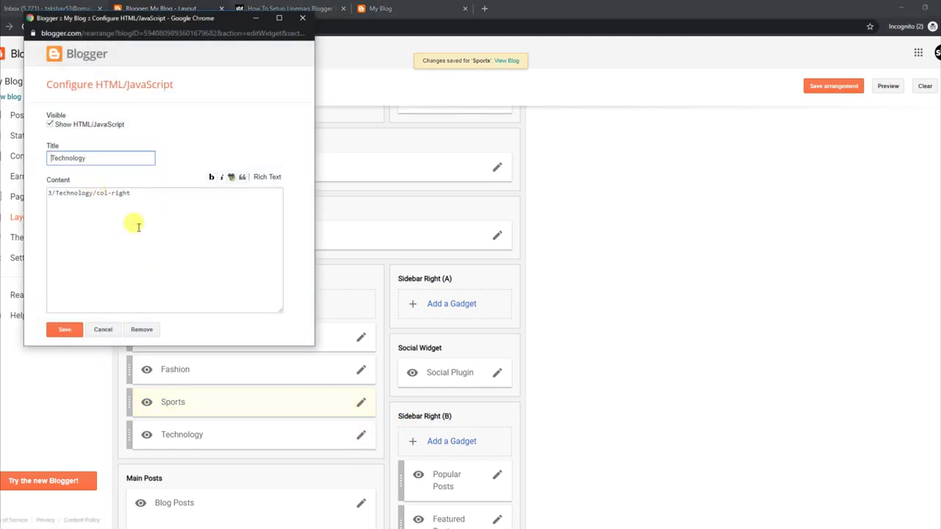
left_click(302, 17)
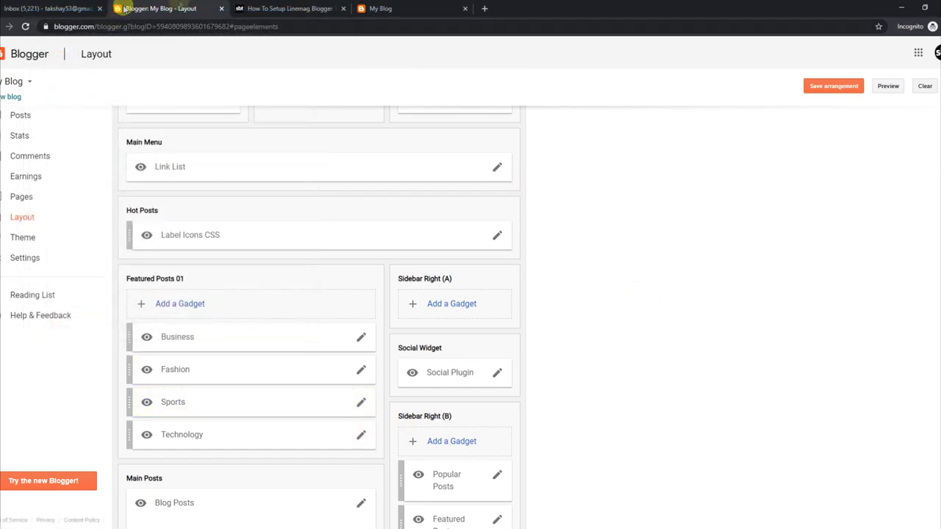
left_click(381, 8)
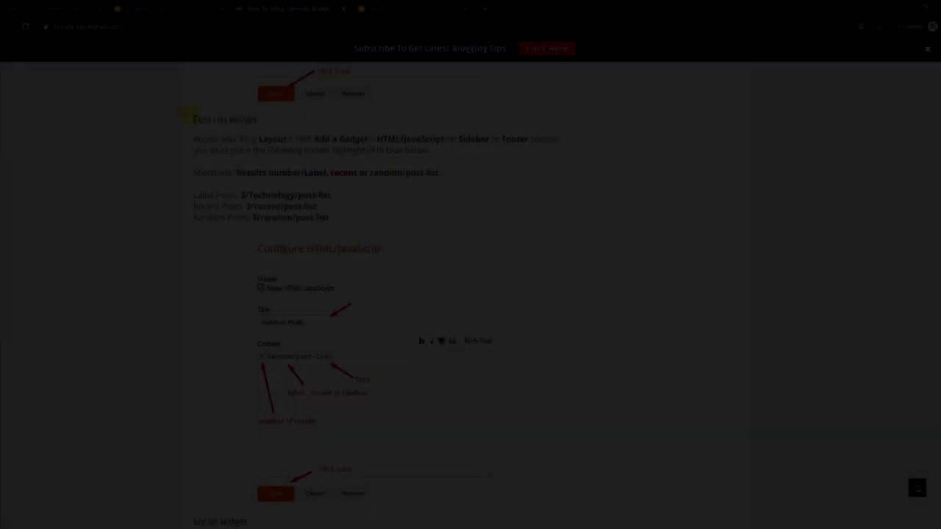
Read the Post List Widget instructions, shortcode, and label, recent and random post examples in the setup guide.
left_click_drag(188, 115, 276, 125)
left_click_drag(193, 138, 432, 154)
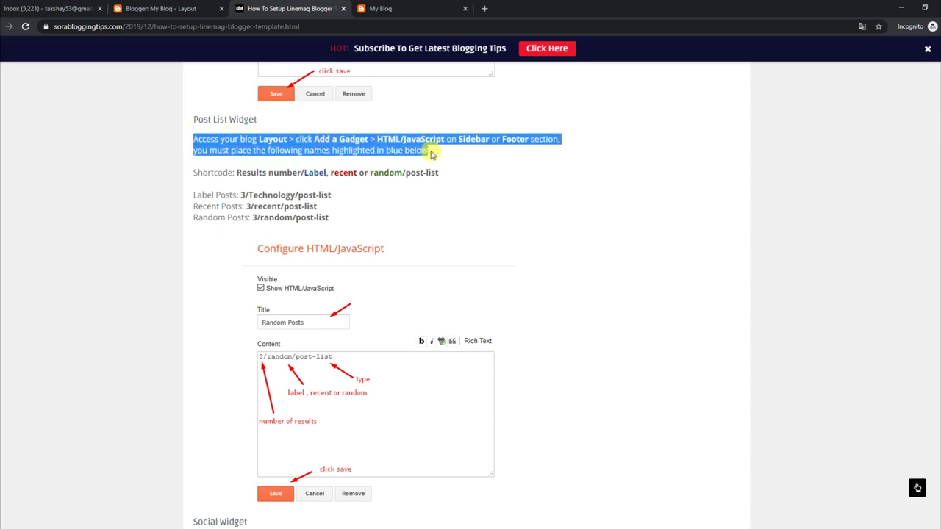
left_click_drag(195, 171, 440, 173)
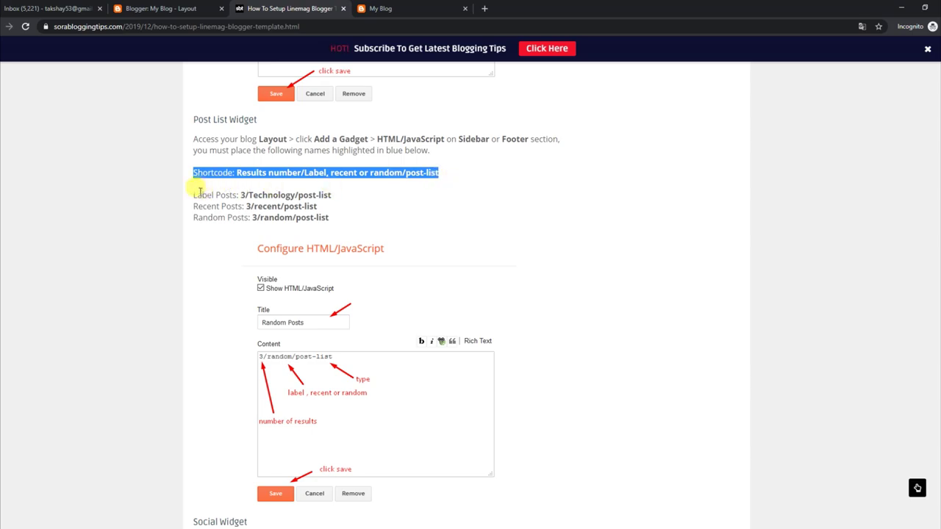
left_click_drag(193, 195, 332, 196)
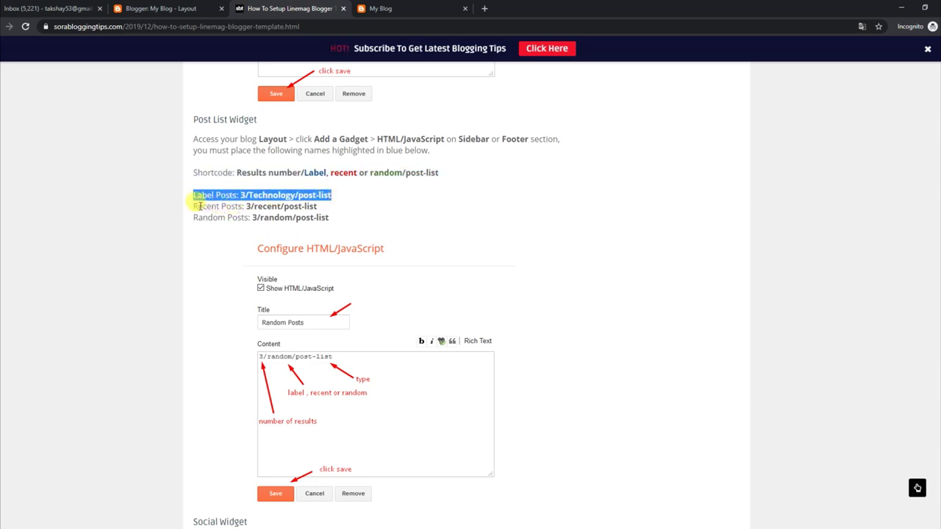
left_click_drag(194, 206, 332, 211)
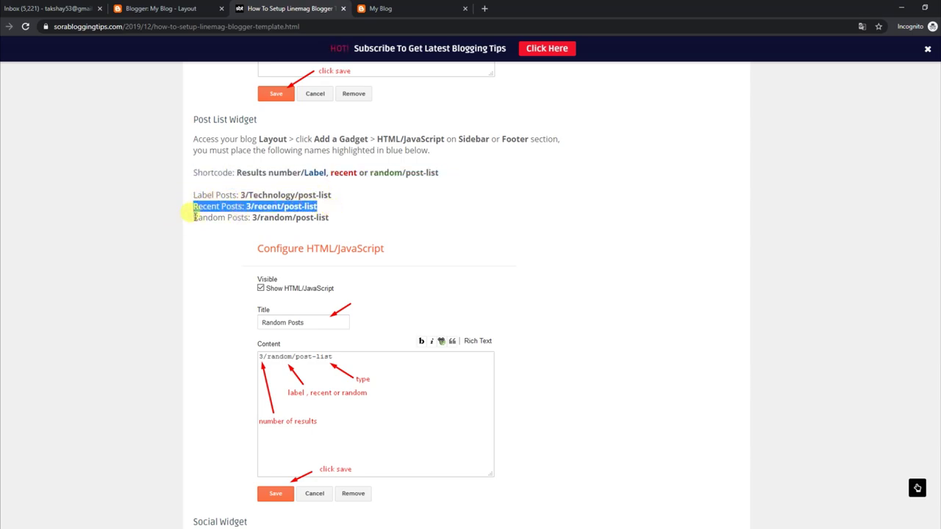
left_click_drag(195, 219, 333, 218)
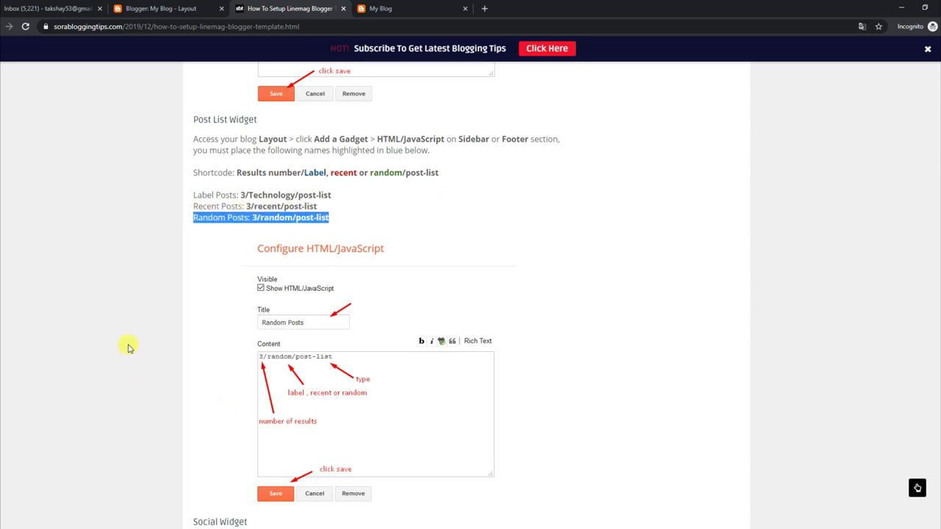
Find the Technology post list widget in the demo blog's sidebar.
left_click(166, 8)
left_click(401, 6)
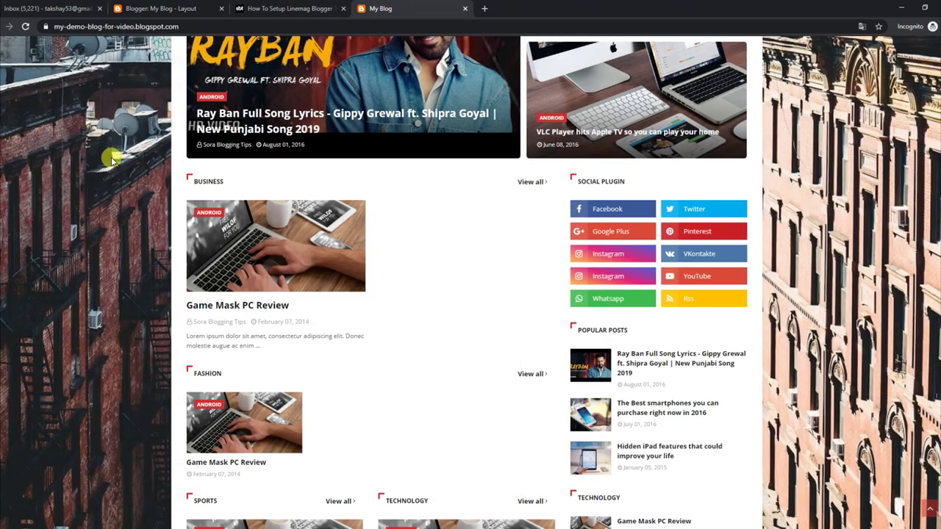
scroll(637, 368, "down", 6)
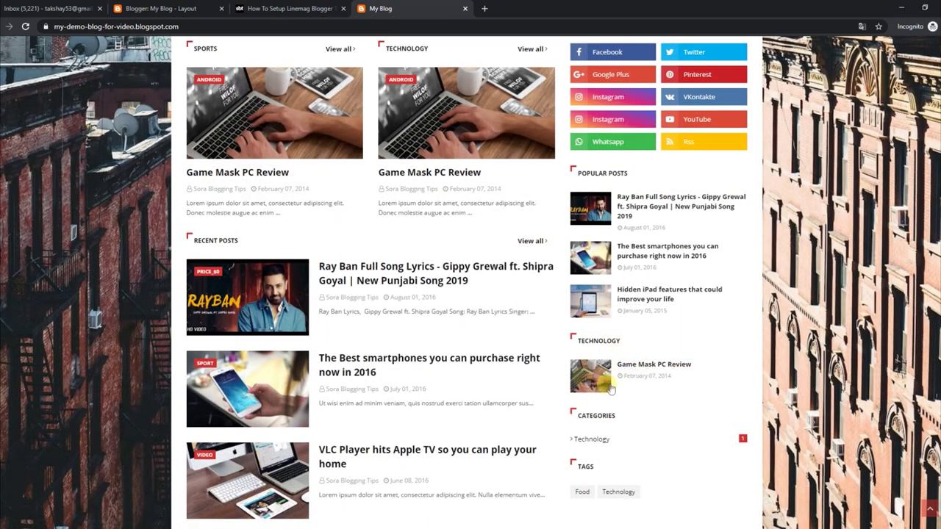
Set the Technology gadget's content in Sidebar Right (B) to 3/Android/post-list, and save both the gadget and the layout arrangement.
left_click(225, 13)
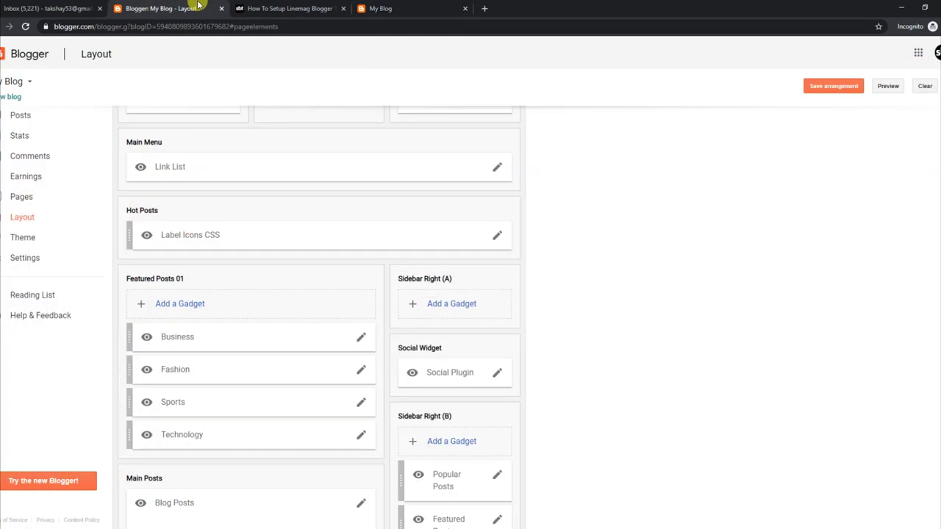
scroll(515, 344, "down", 3)
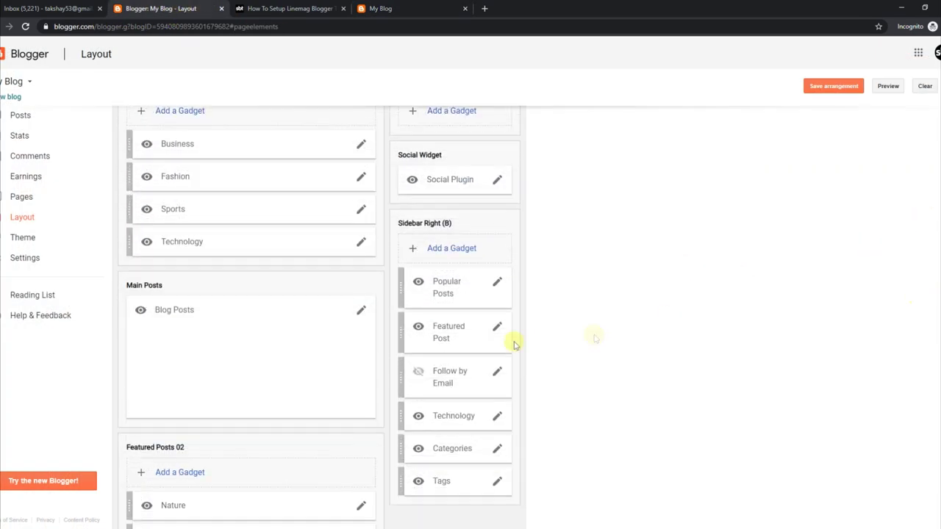
left_click(497, 327)
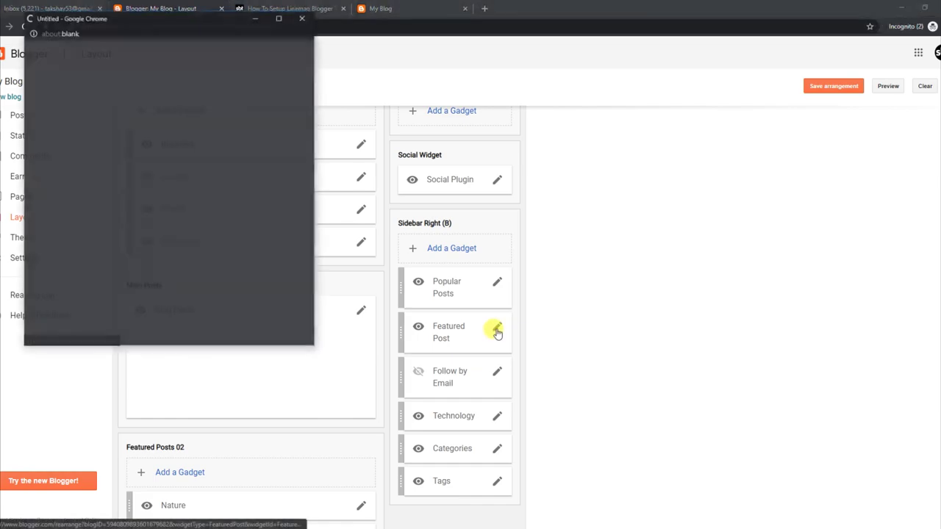
left_click(473, 8)
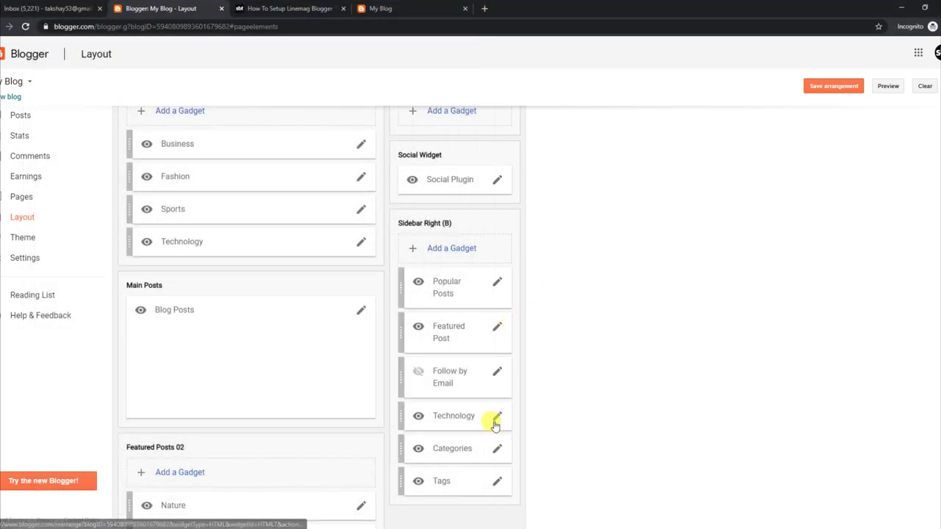
left_click(497, 416)
left_click(57, 192)
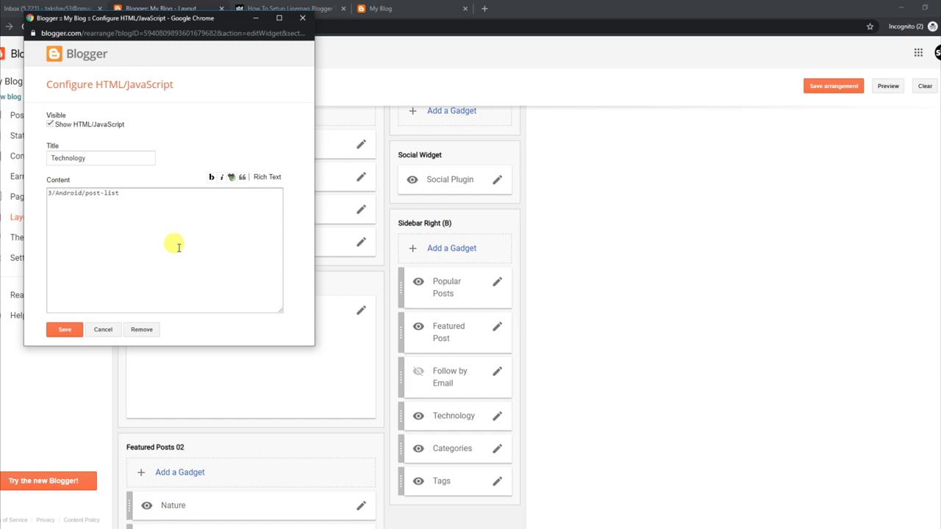
left_click(65, 328)
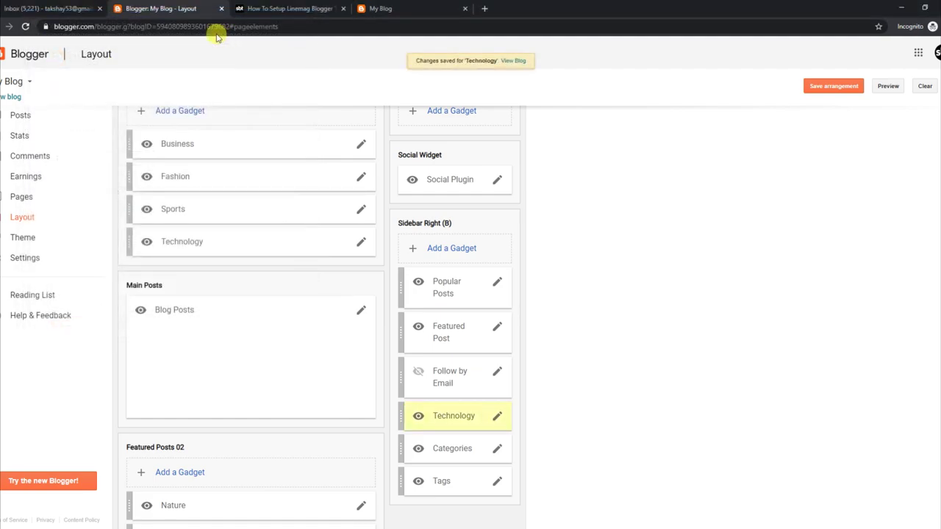
left_click(839, 89)
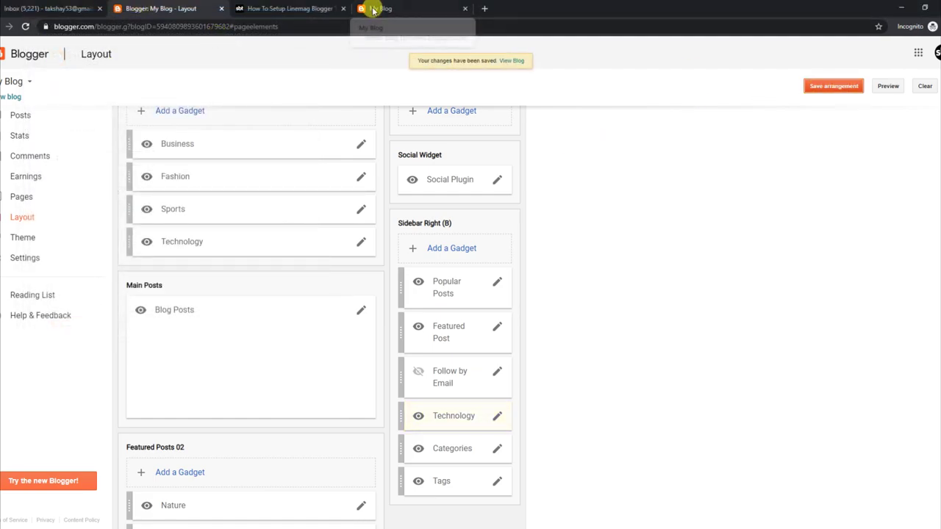
Reload the demo blog and check the Technology post list in its sidebar.
left_click(364, 9)
left_click(25, 27)
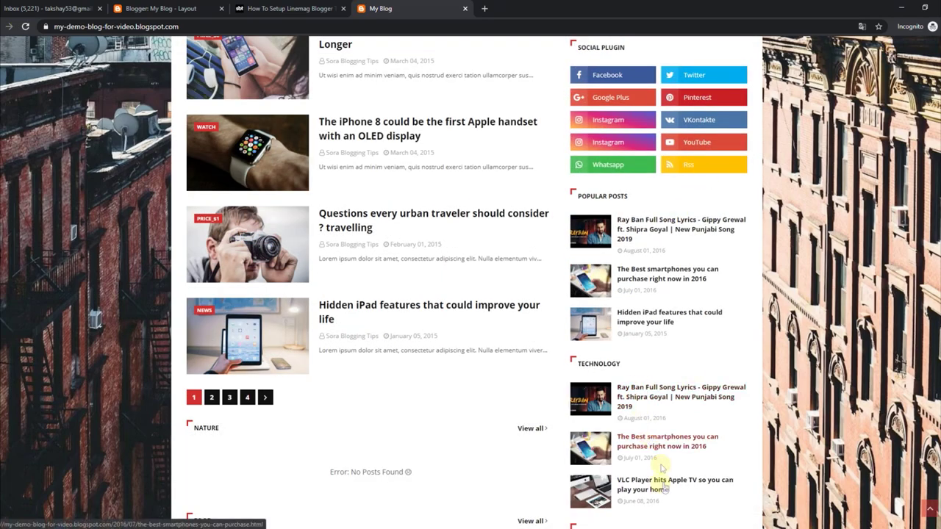
left_click(930, 509)
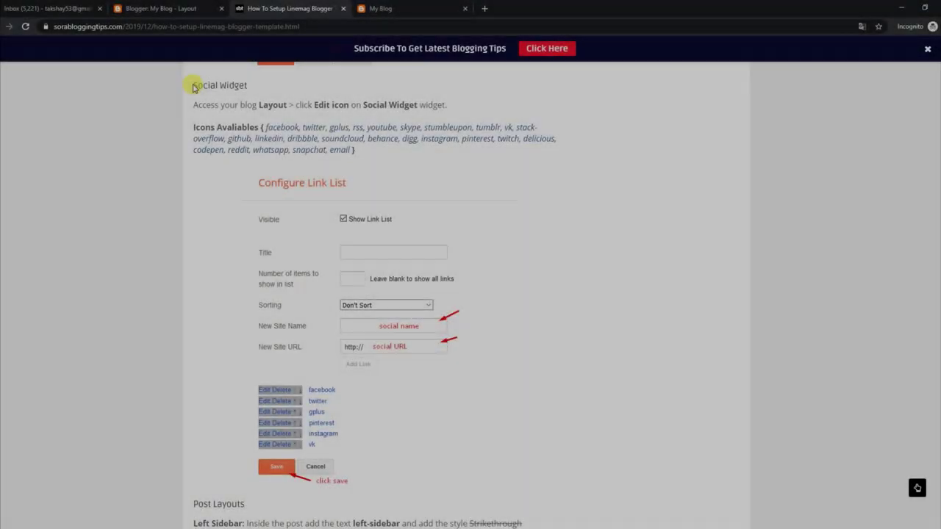
Read the Social Widget instructions and available icon names in the setup guide, and find the Social Plugin widget in the demo blog.
left_click_drag(193, 85, 242, 85)
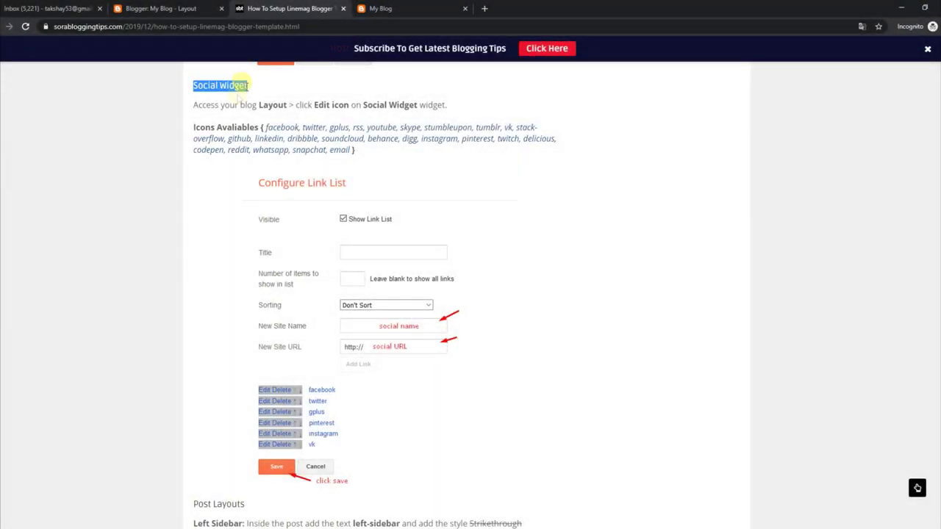
left_click_drag(191, 103, 467, 110)
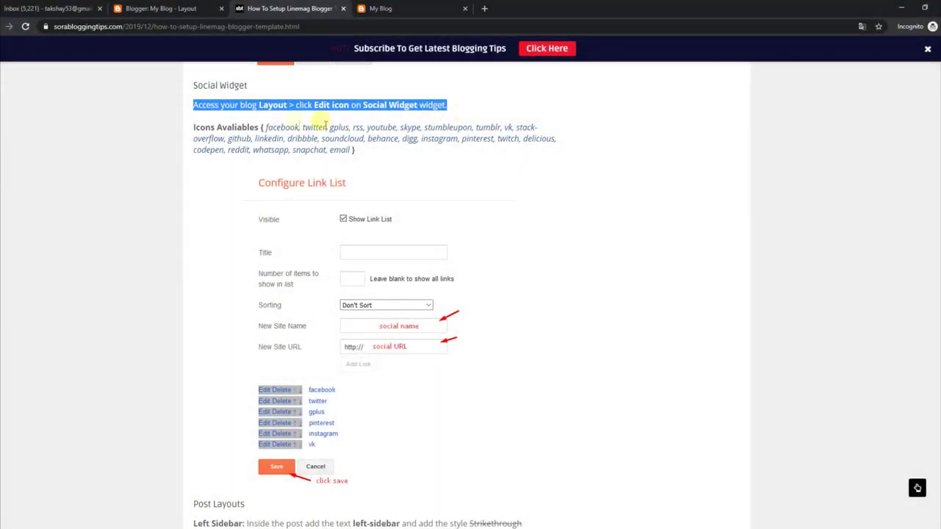
left_click_drag(195, 125, 356, 152)
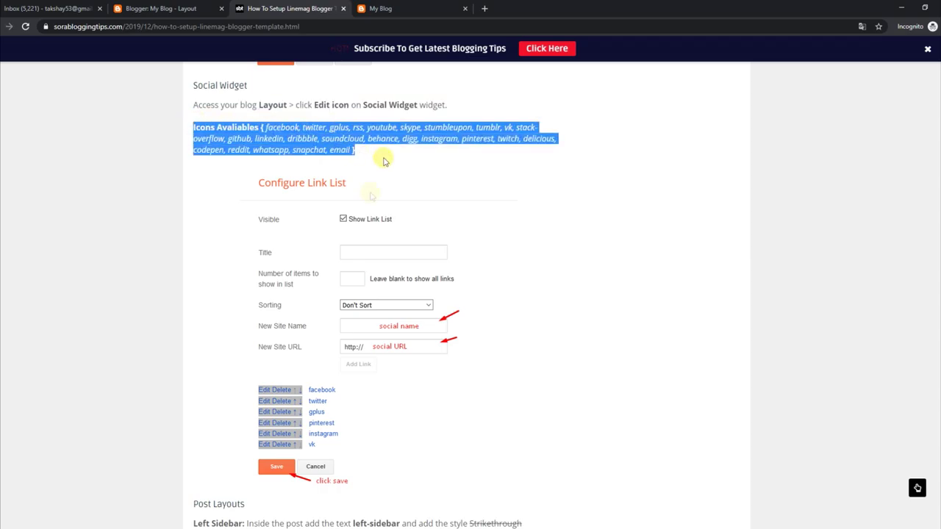
left_click(375, 10)
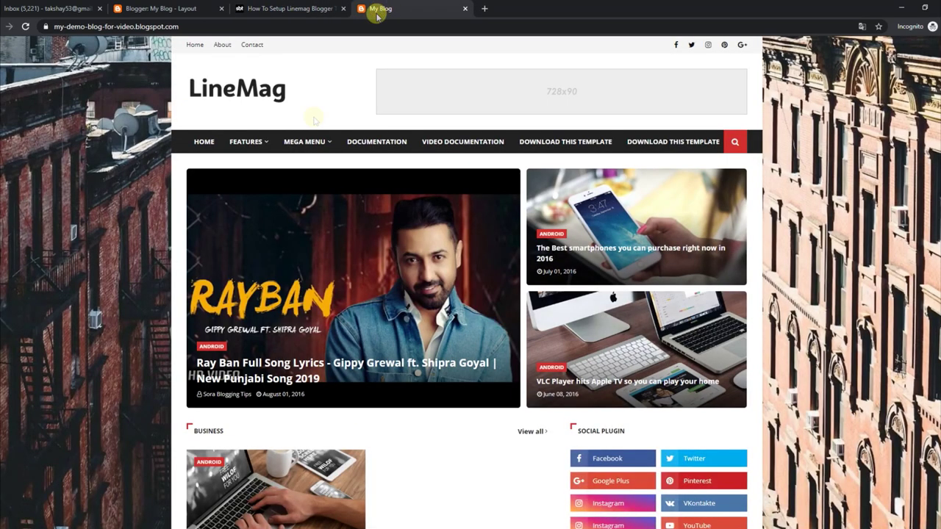
scroll(695, 265, "down", 3)
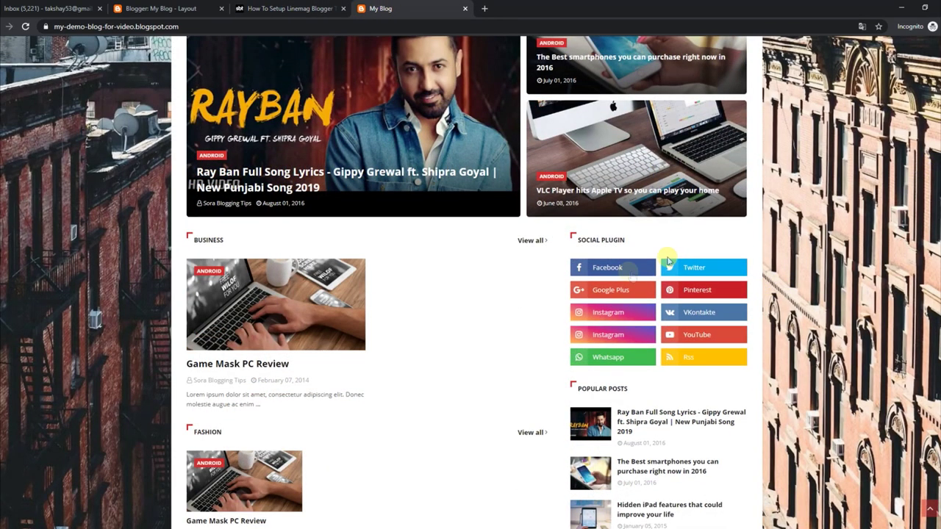
Delete the facebook link from the Social Plugin gadget in the blog layout, save it, and check the widget in the demo blog.
left_click(158, 7)
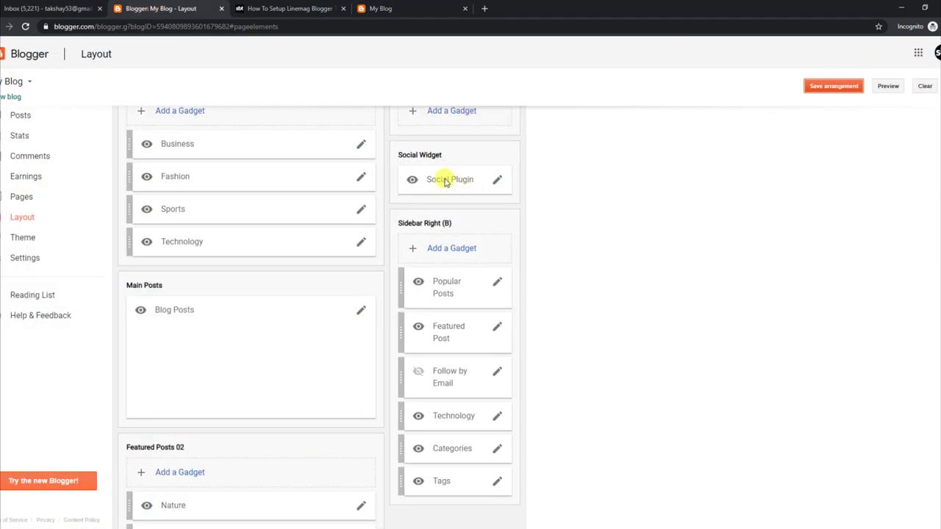
left_click(496, 180)
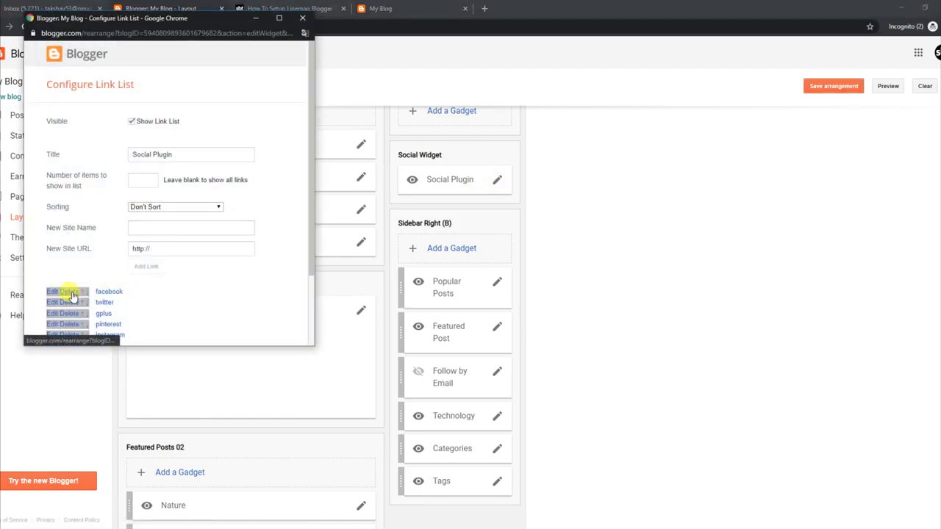
scroll(314, 245, "down", 5)
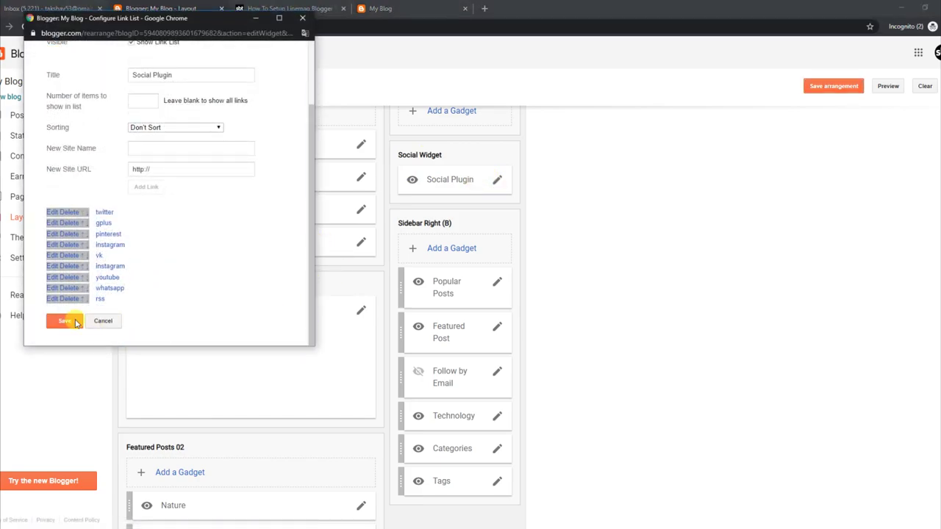
left_click(59, 322)
left_click(371, 7)
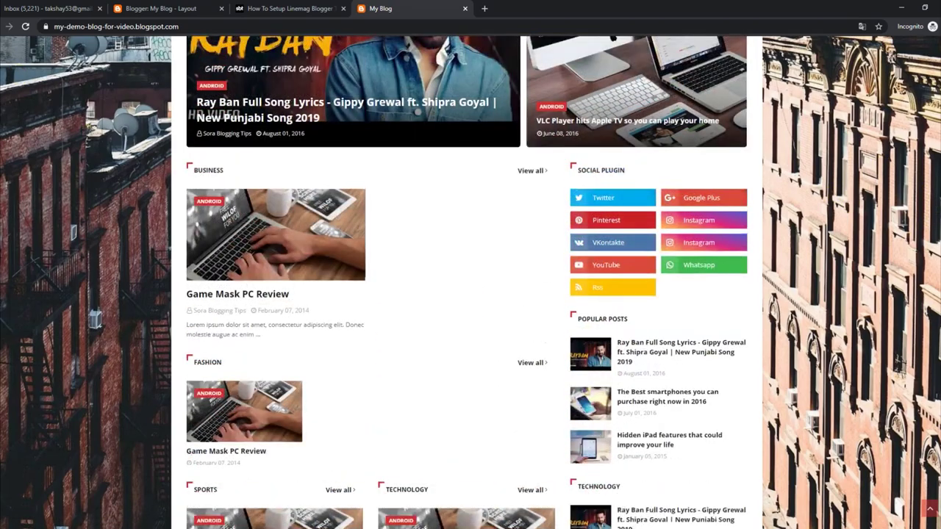
Add a facebook link to the Social Plugin gadget, save it, and reload the demo blog to check the widget.
left_click(160, 8)
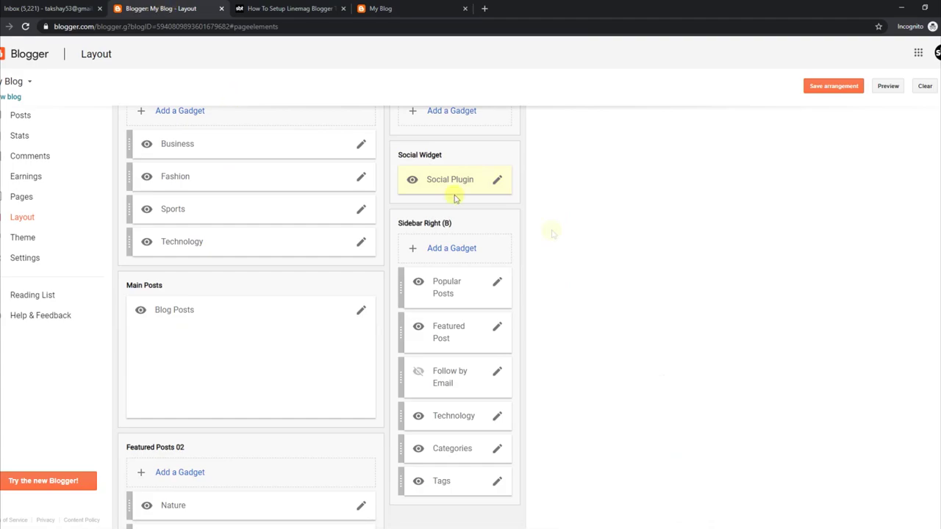
left_click(498, 180)
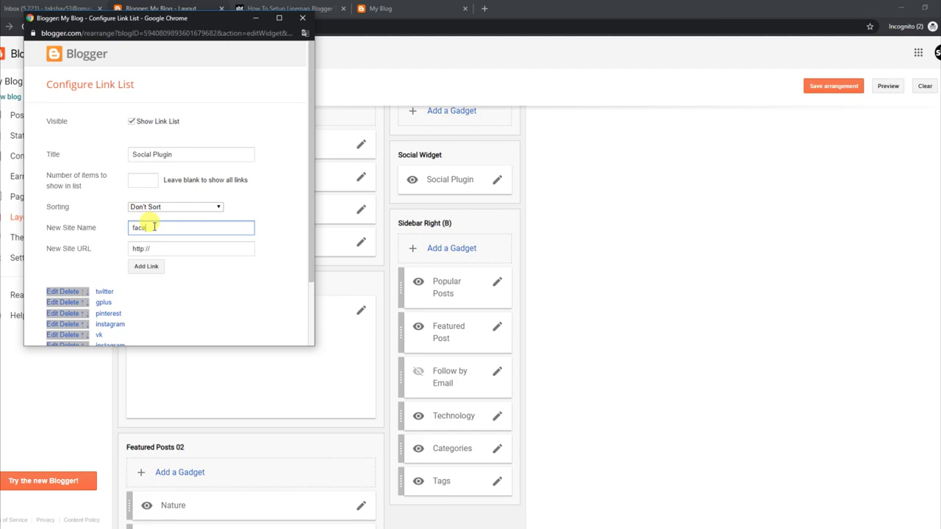
left_click(154, 266)
scroll(179, 308, "down", 2)
left_click(63, 326)
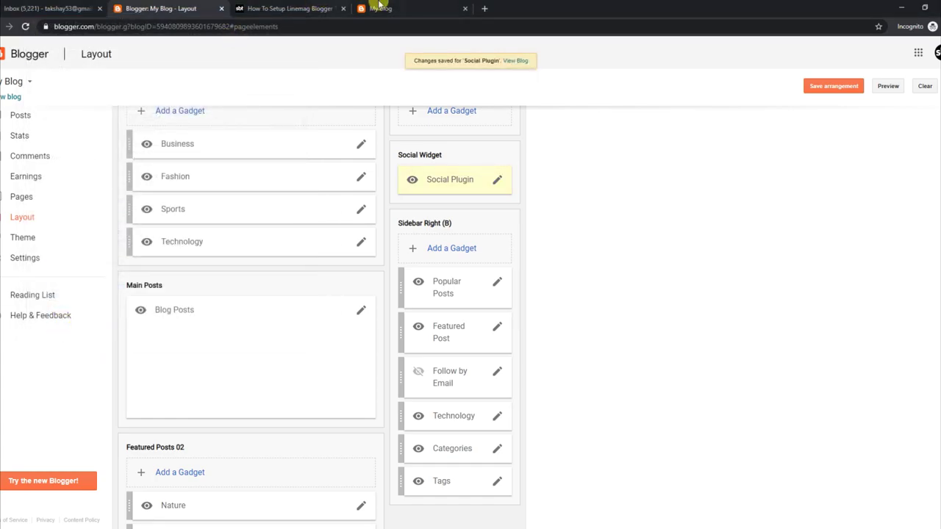
left_click(378, 7)
left_click(22, 28)
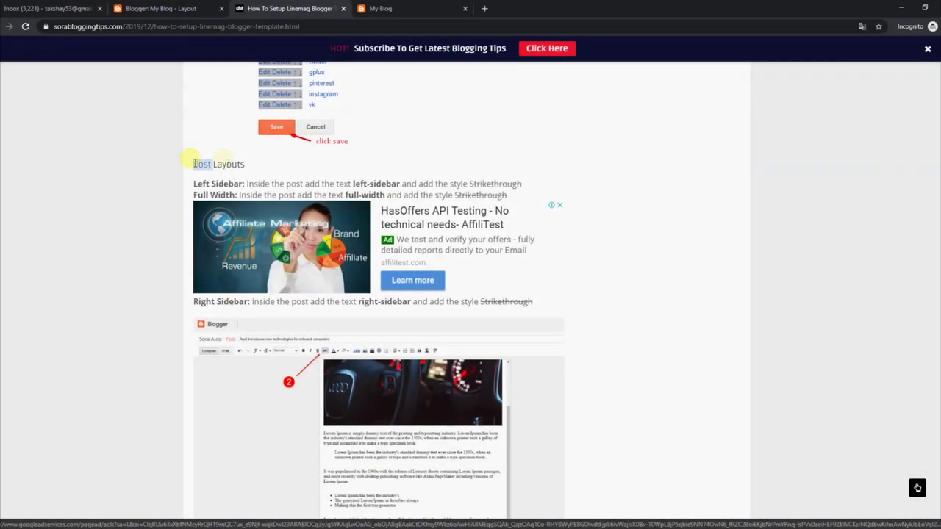
Read the Post Layouts instructions for left sidebar, full width and right sidebar in the setup guide.
left_click_drag(195, 164, 248, 166)
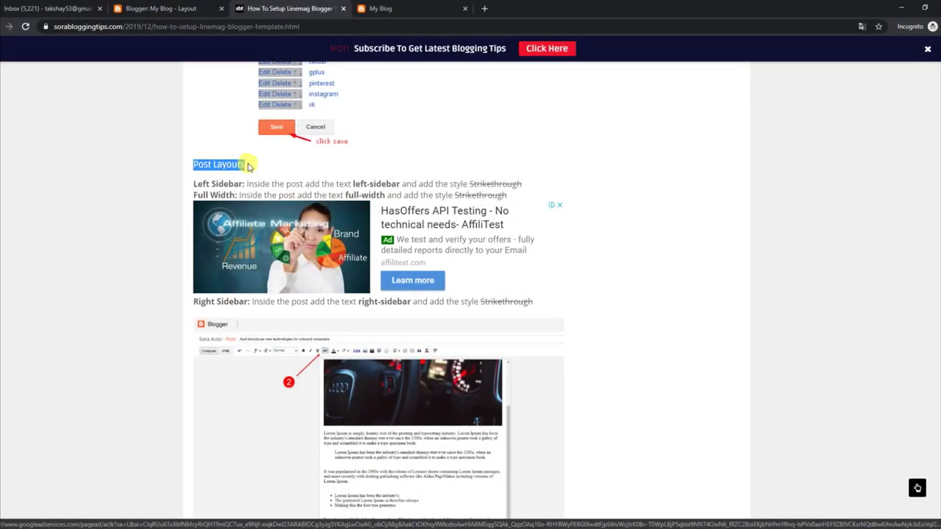
left_click_drag(195, 184, 506, 186)
left_click_drag(196, 190, 506, 194)
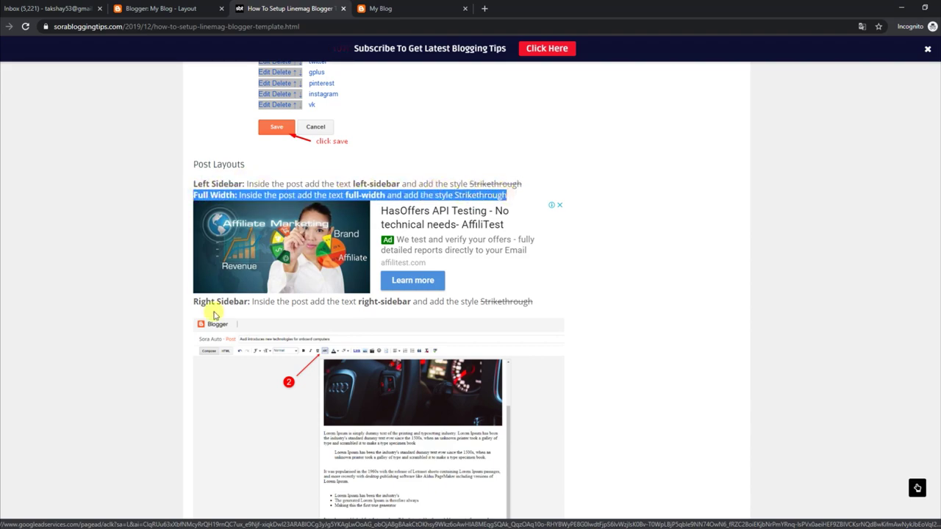
left_click_drag(194, 301, 471, 314)
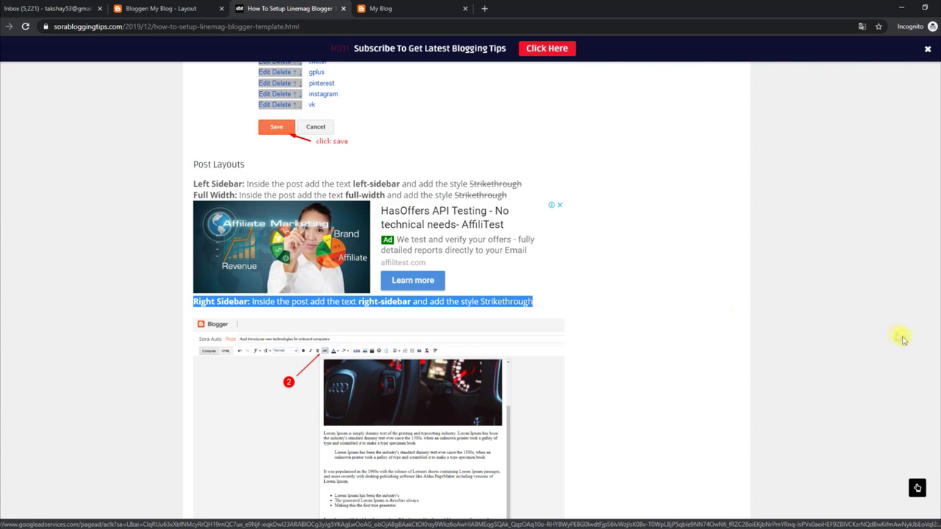
scroll(598, 283, "down", 3)
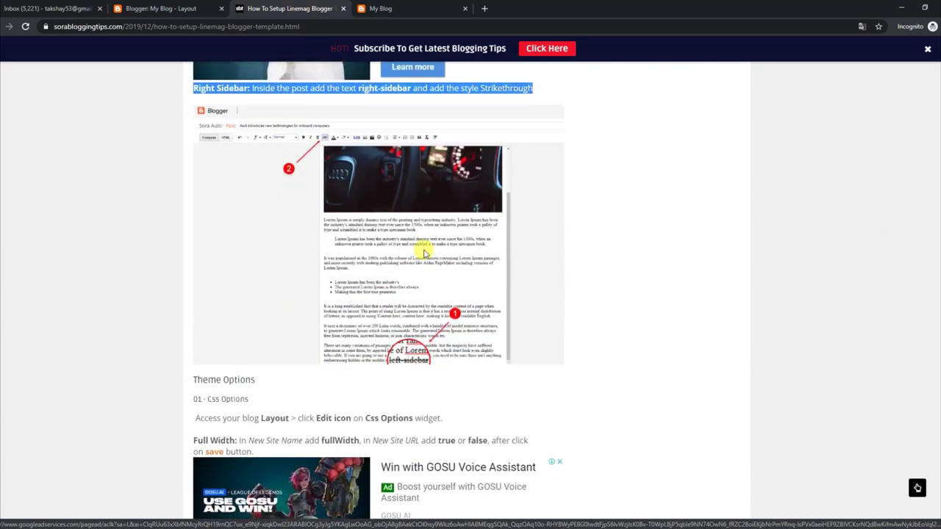
In the Ray Ban Full Song Lyrics post, replace the struck-through right-sidebar text at the end with left-sidebar and update the post.
left_click(214, 8)
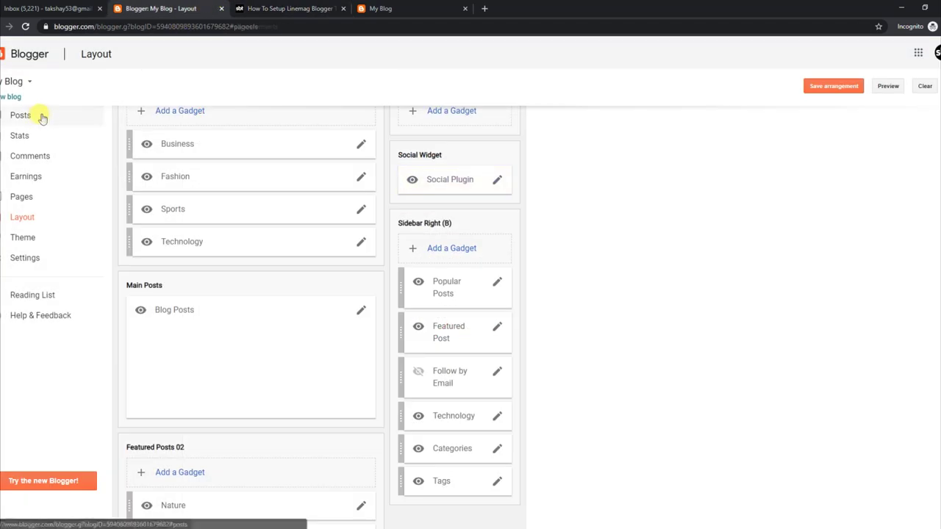
left_click(42, 116)
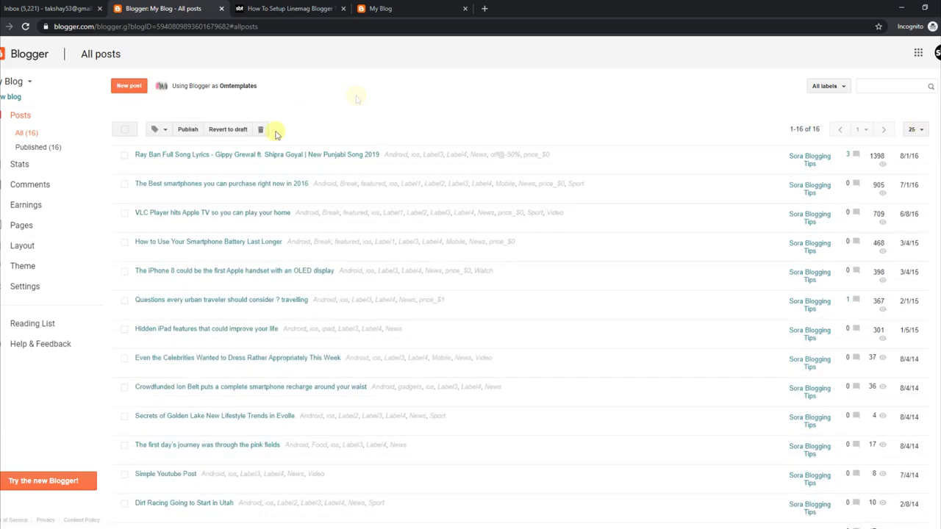
left_click(143, 168)
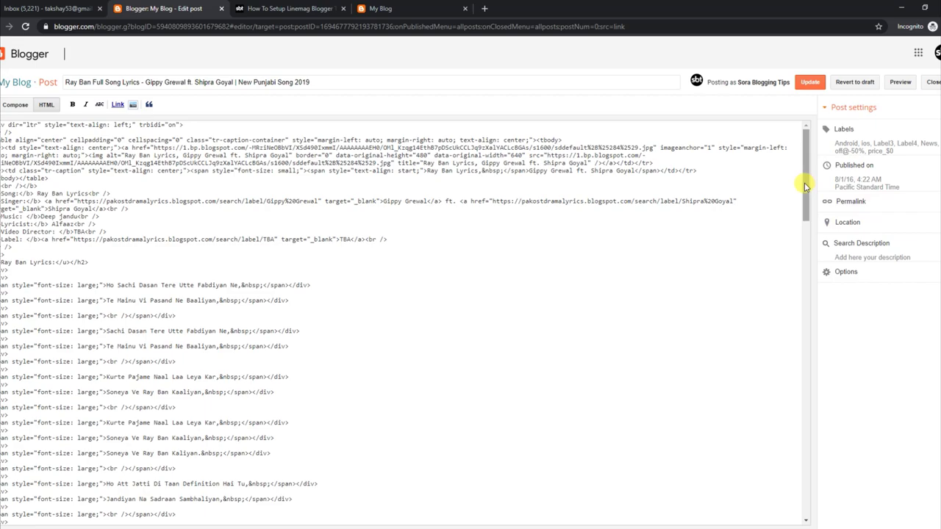
left_click_drag(805, 179, 806, 478)
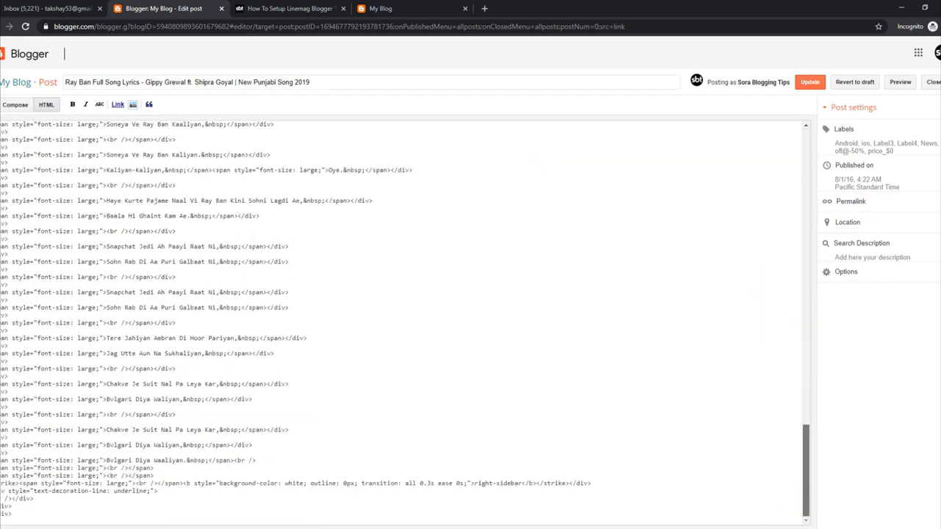
left_click(27, 108)
left_click_drag(573, 203, 573, 474)
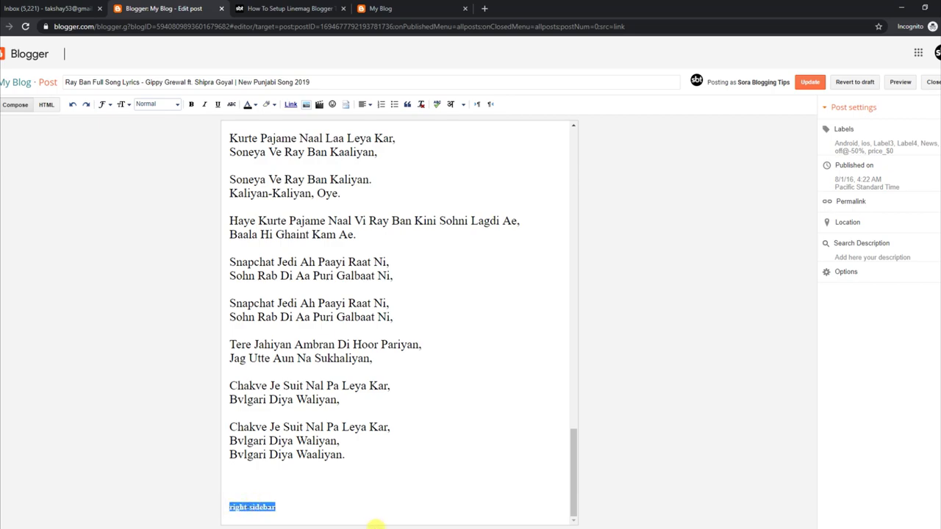
left_click(230, 506)
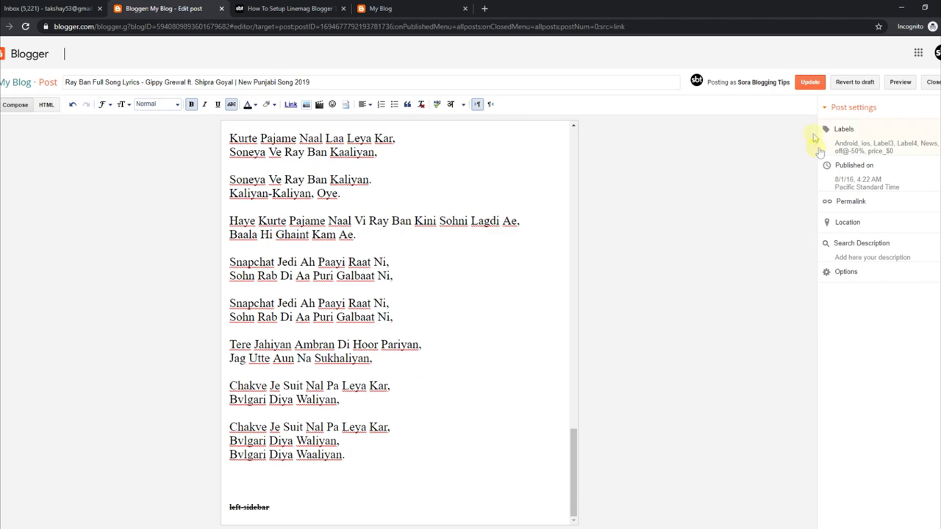
left_click(808, 83)
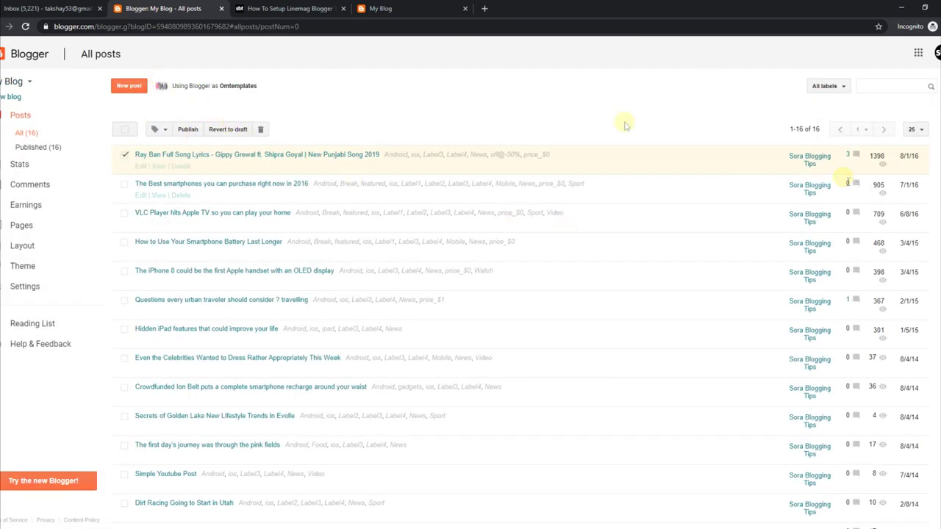
Open the Ray Ban Full Song Lyrics post on the demo blog to check its sidebar layout.
left_click(264, 7)
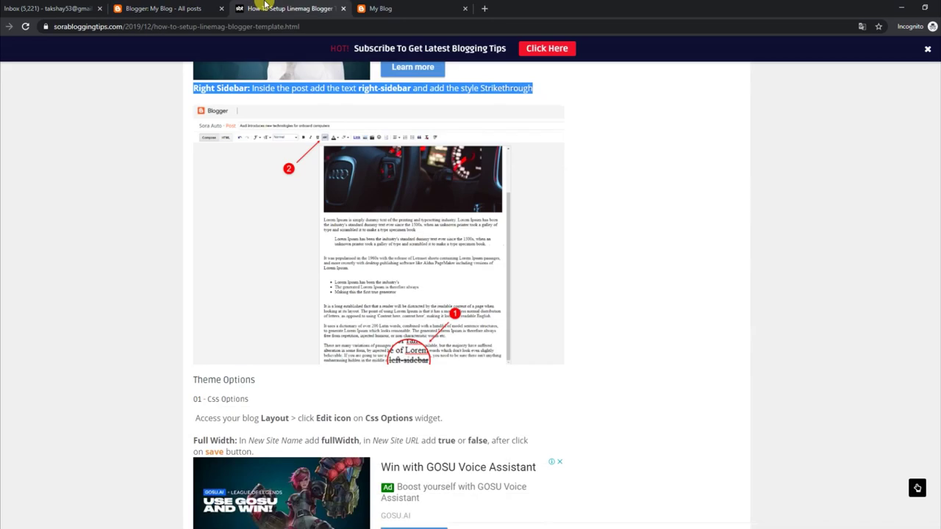
left_click(360, 7)
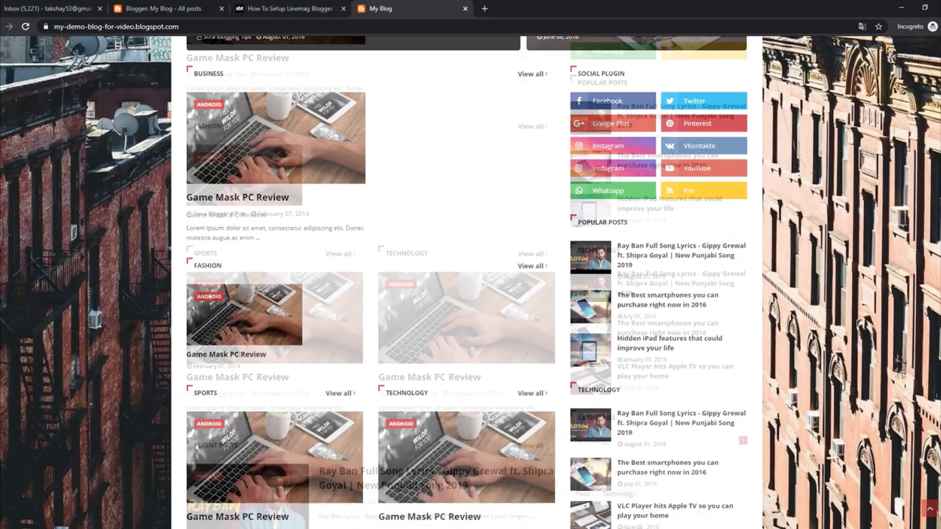
scroll(420, 280, "down", 4)
left_click(430, 304)
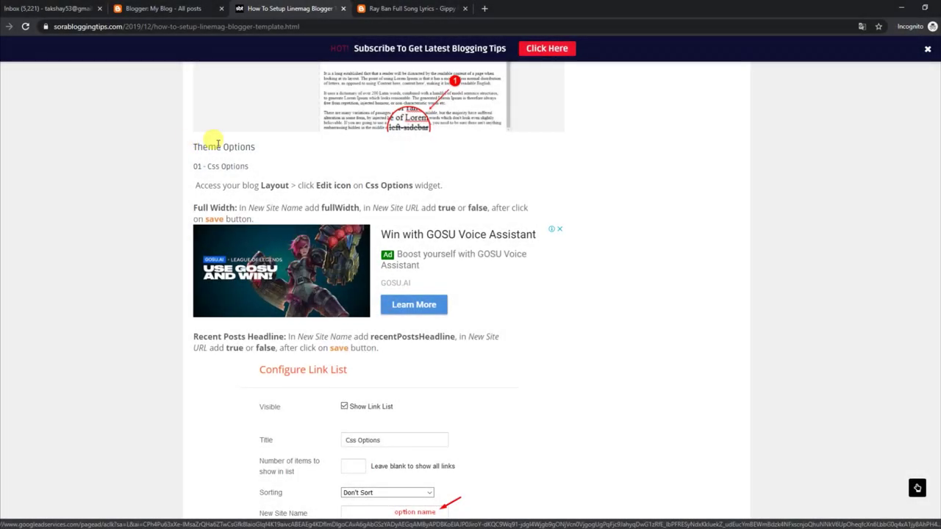
Read the Theme Options instructions in the setup guide for Css Options, covering Full Width and Recent Posts Headline, and for Default Variables.
left_click_drag(193, 147, 257, 150)
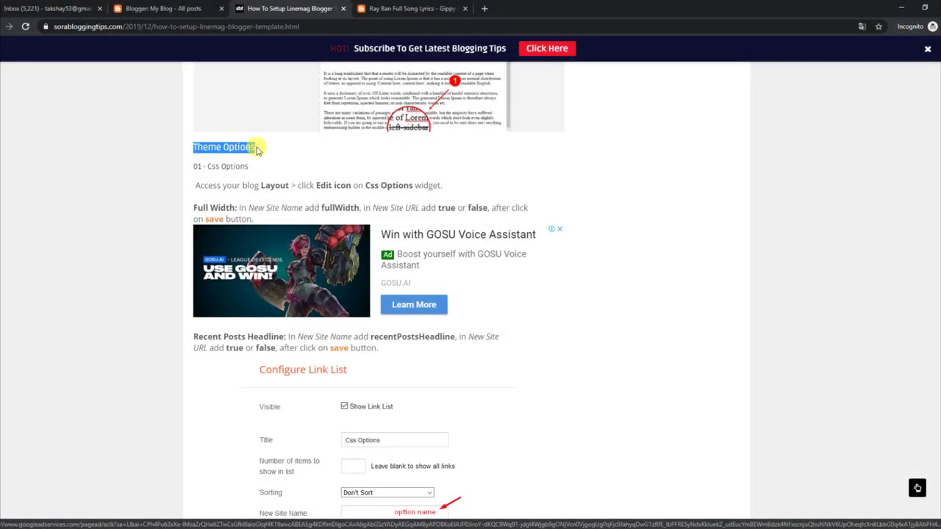
left_click_drag(195, 166, 244, 166)
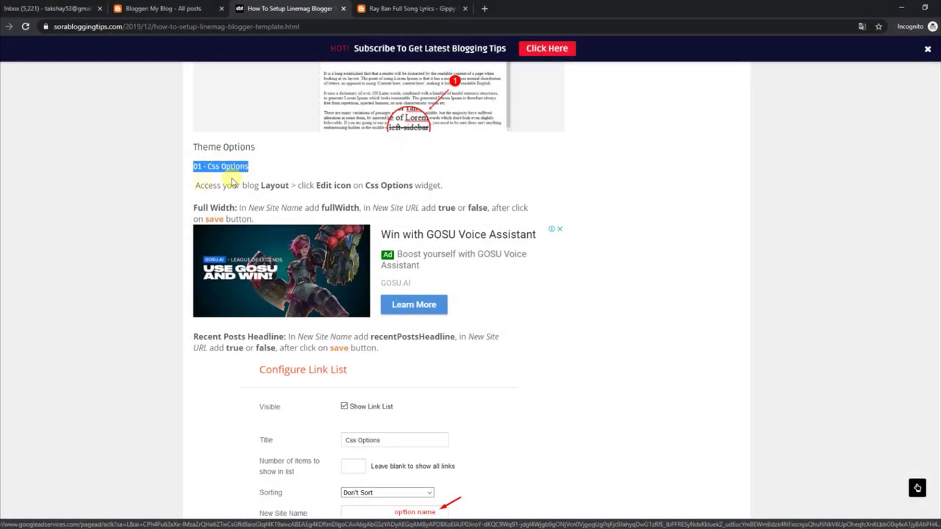
left_click_drag(196, 185, 419, 185)
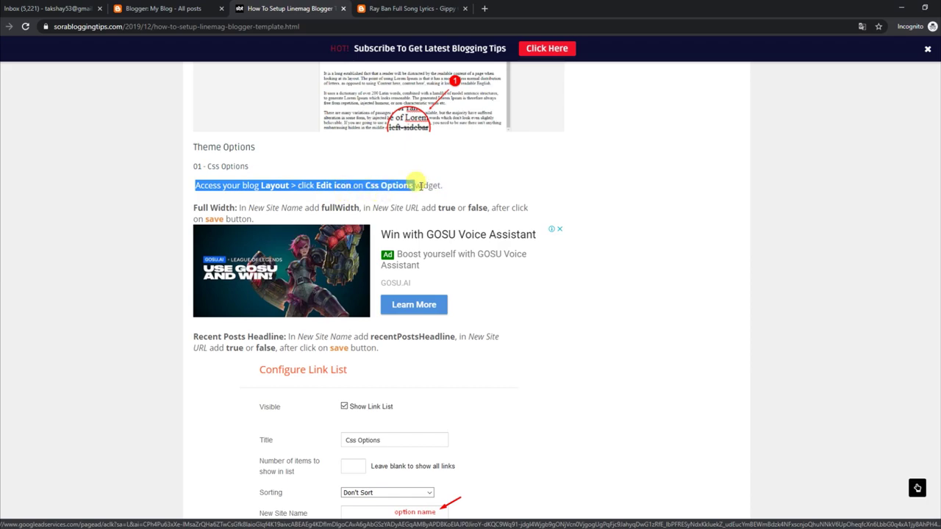
left_click_drag(193, 207, 466, 219)
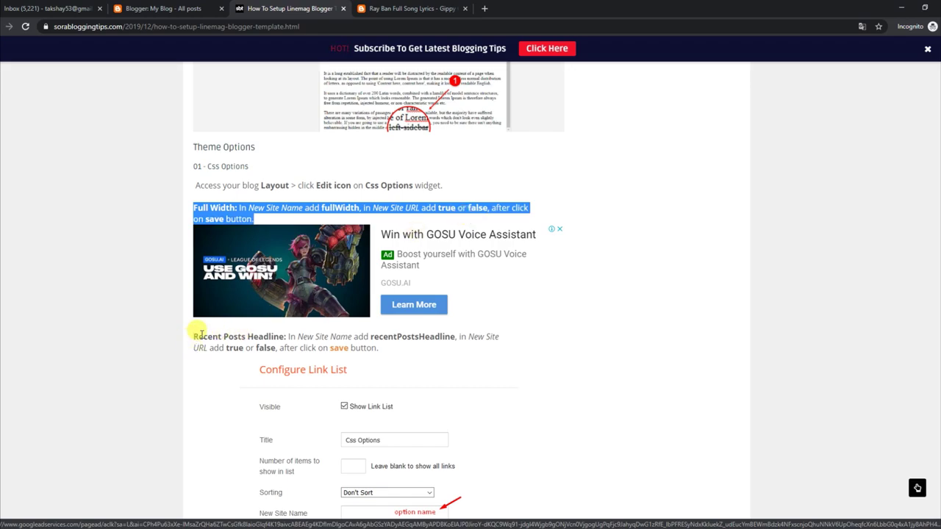
left_click_drag(193, 336, 381, 352)
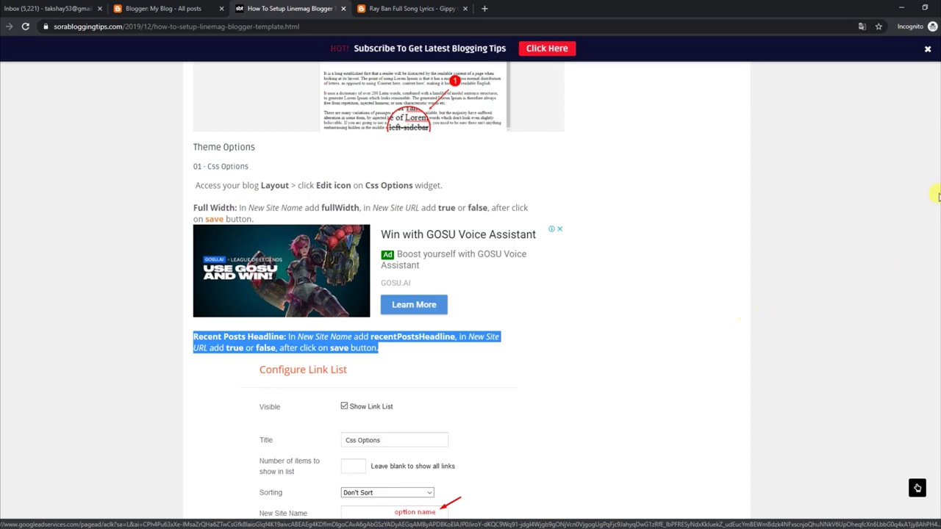
scroll(938, 432, "down", 3)
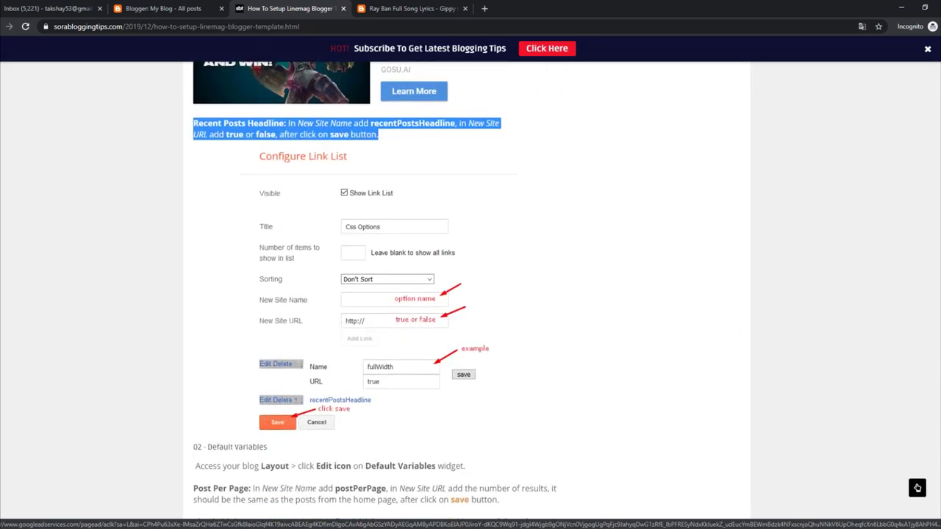
scroll(917, 488, "up", 1)
scroll(917, 487, "down", 3)
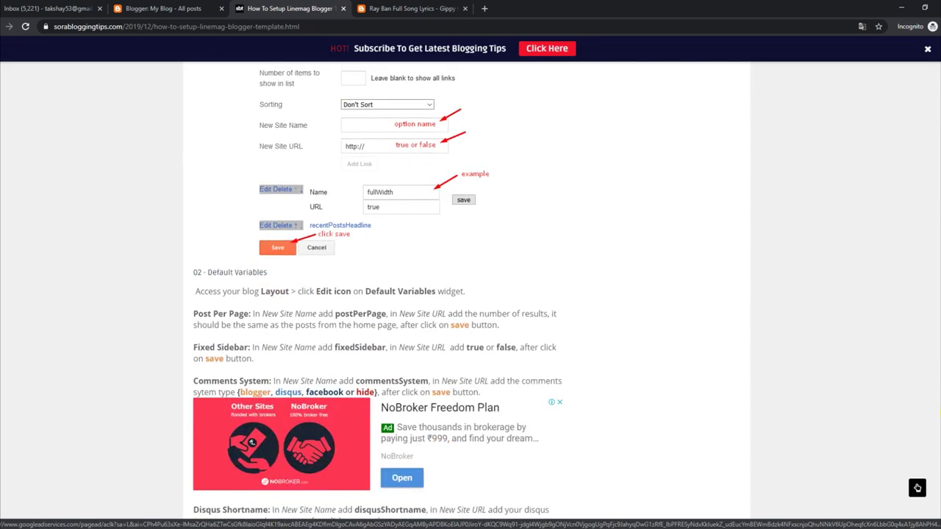
scroll(917, 488, "up", 3)
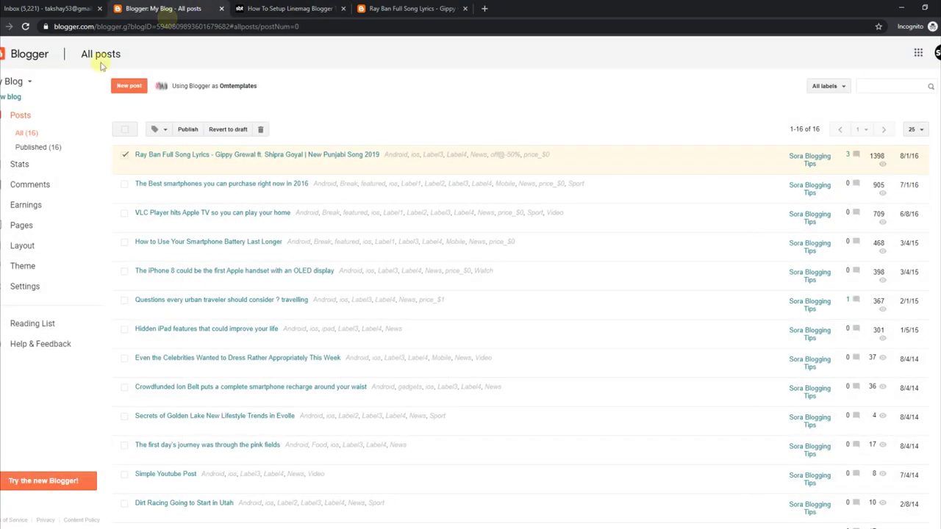
In the blog layout, open the fullWidth and recentPostsHeadline entries of the Css Options gadget for editing and save the gadget.
left_click(48, 245)
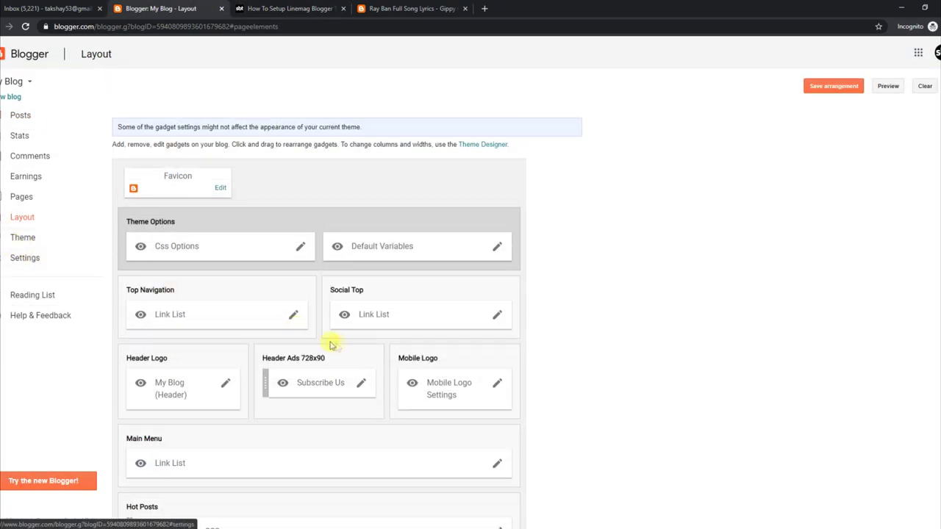
left_click(300, 246)
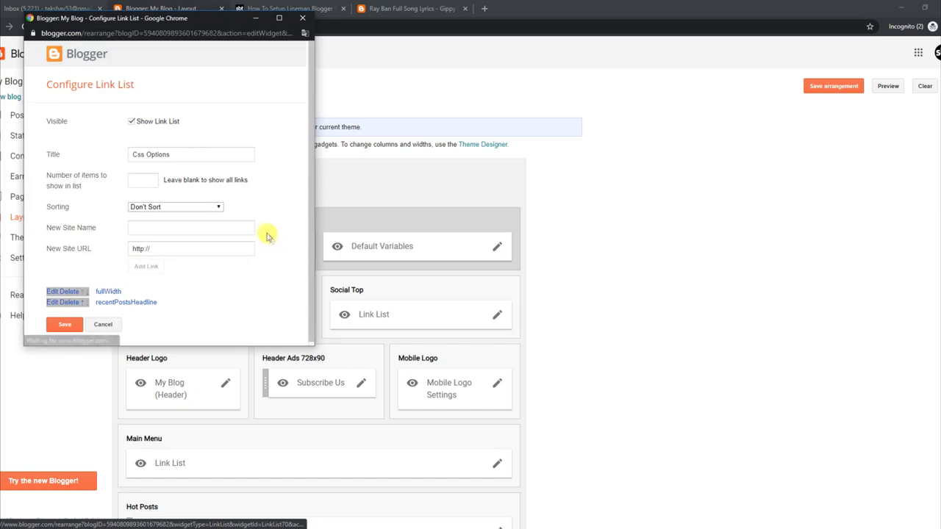
left_click(51, 291)
left_click(167, 309)
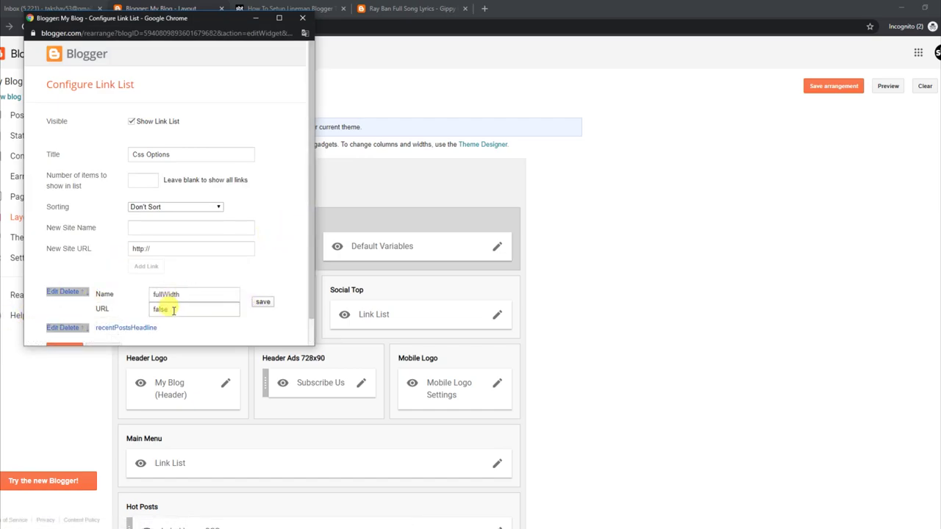
scroll(303, 254, "down", 1)
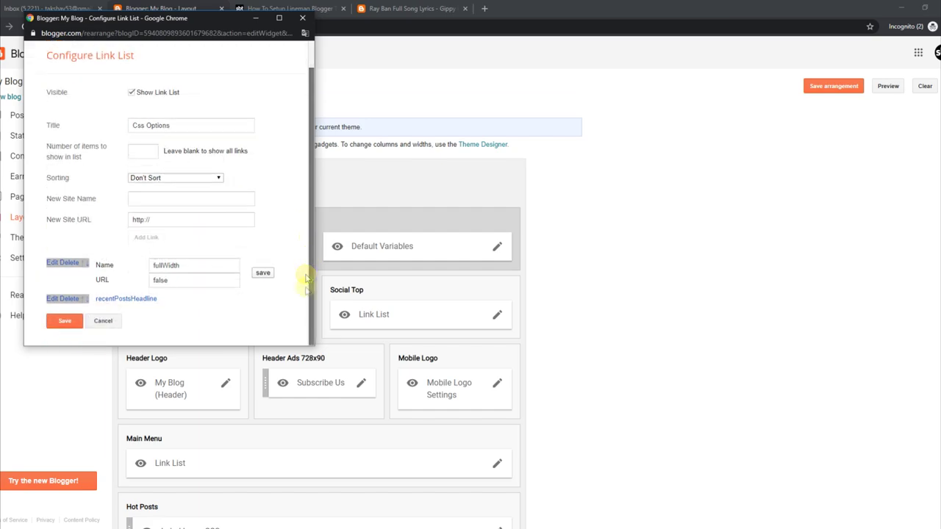
left_click(58, 301)
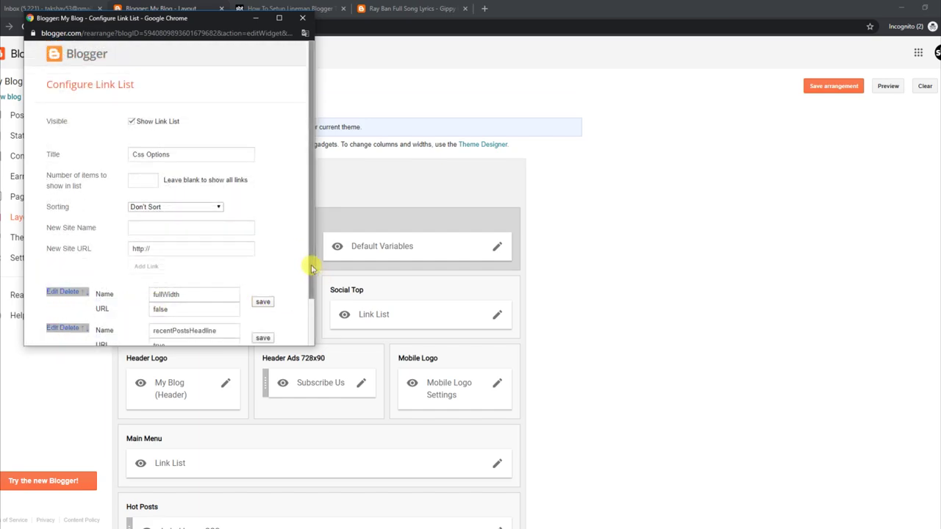
scroll(305, 309, "down", 1)
left_click(174, 300)
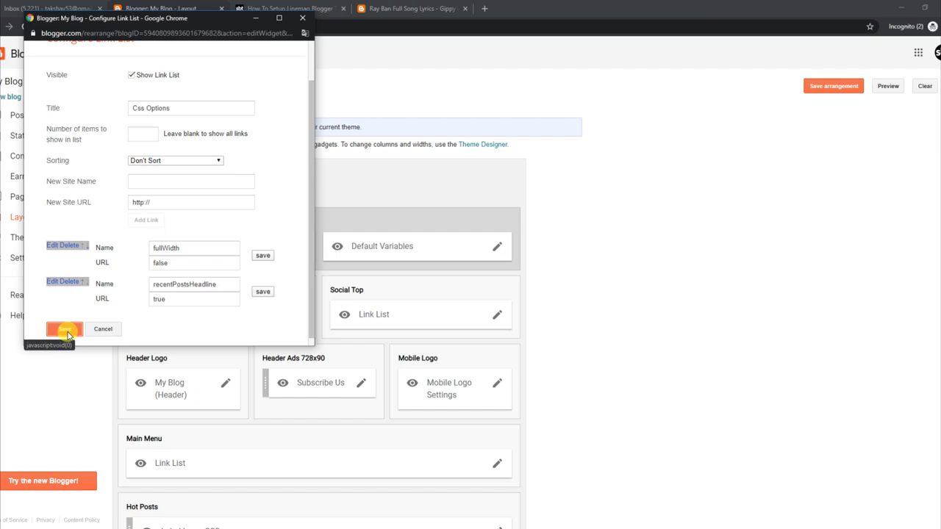
left_click(65, 331)
Open the disqusShortname, commentsSystem, fixedSidebar and both postPerPage entries of the Default Variables gadget for editing and save the gadget.
left_click(297, 7)
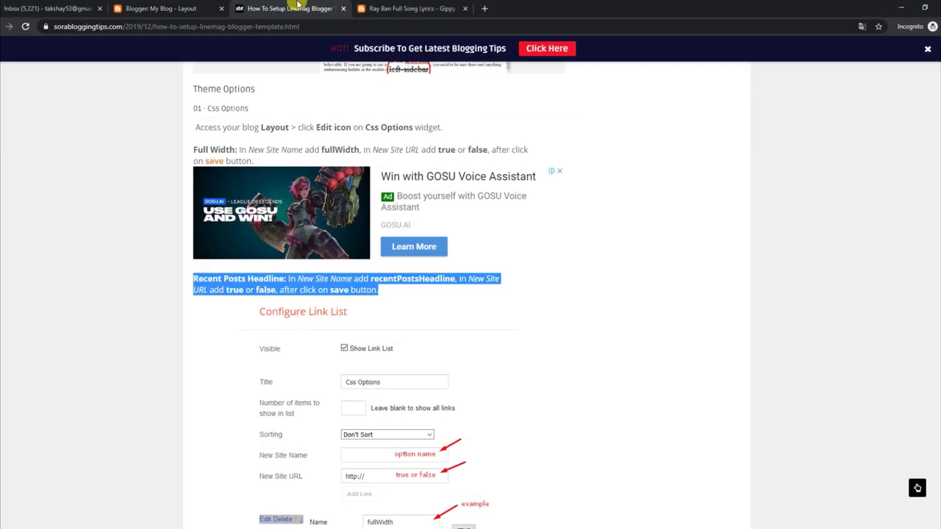
left_click(154, 9)
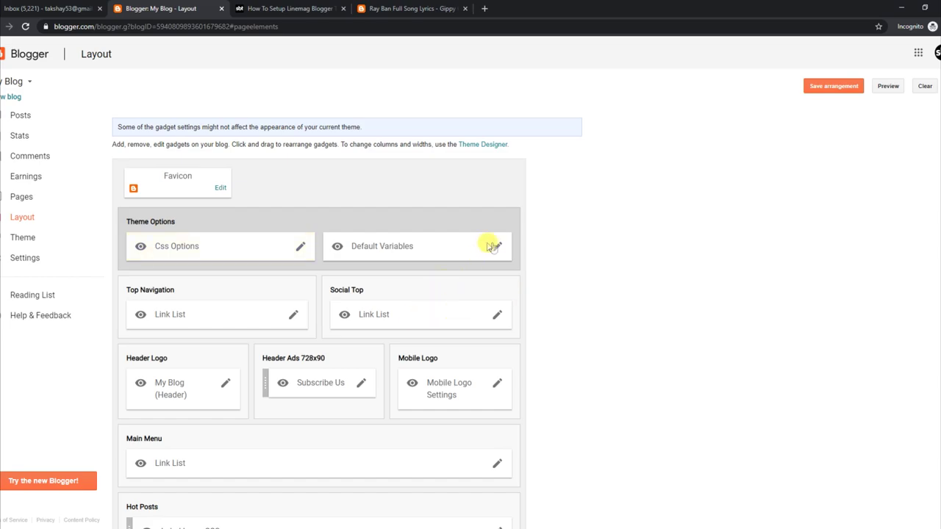
left_click(495, 246)
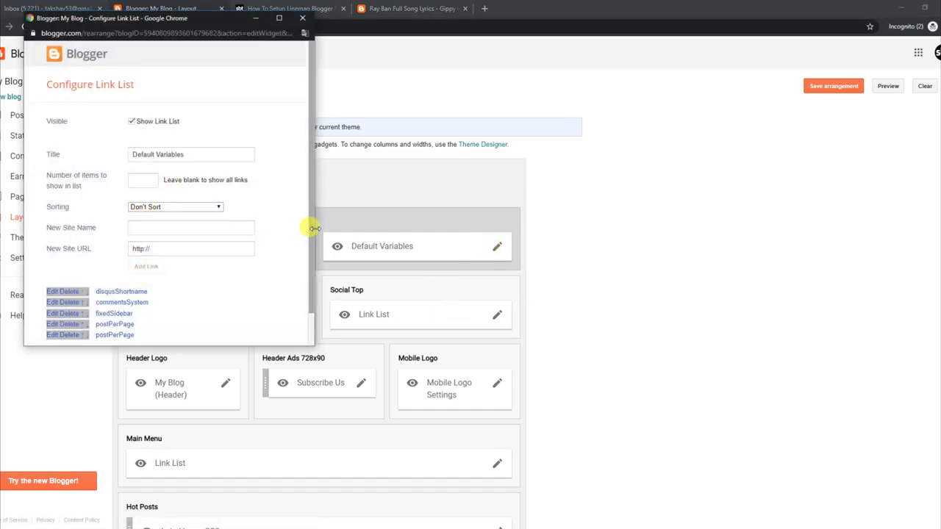
scroll(309, 301, "down", 1)
left_click(55, 257)
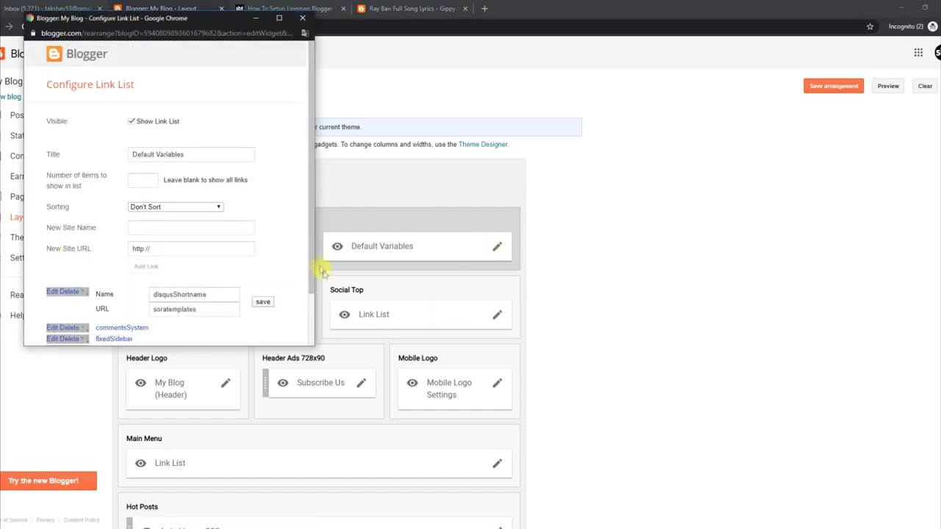
scroll(309, 294, "down", 1)
left_click(52, 266)
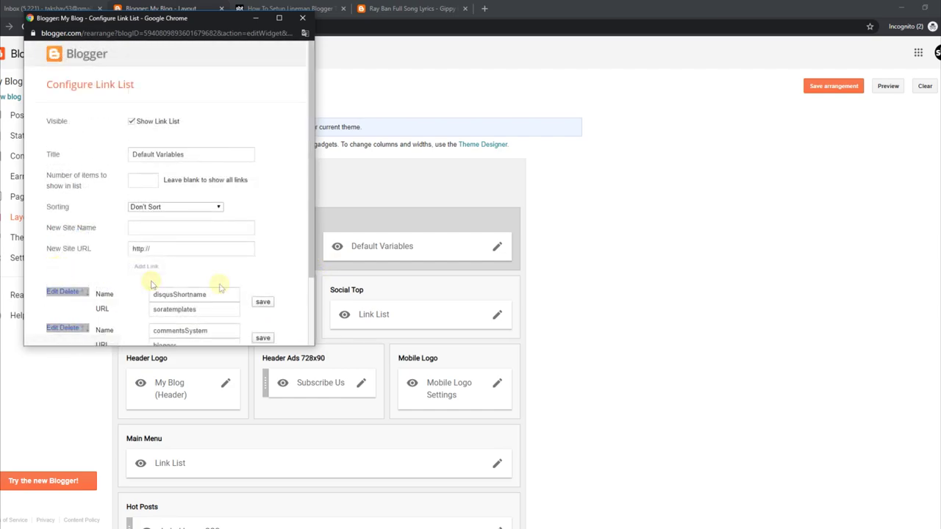
scroll(313, 250, "down", 1)
left_click(53, 277)
scroll(311, 250, "down", 2)
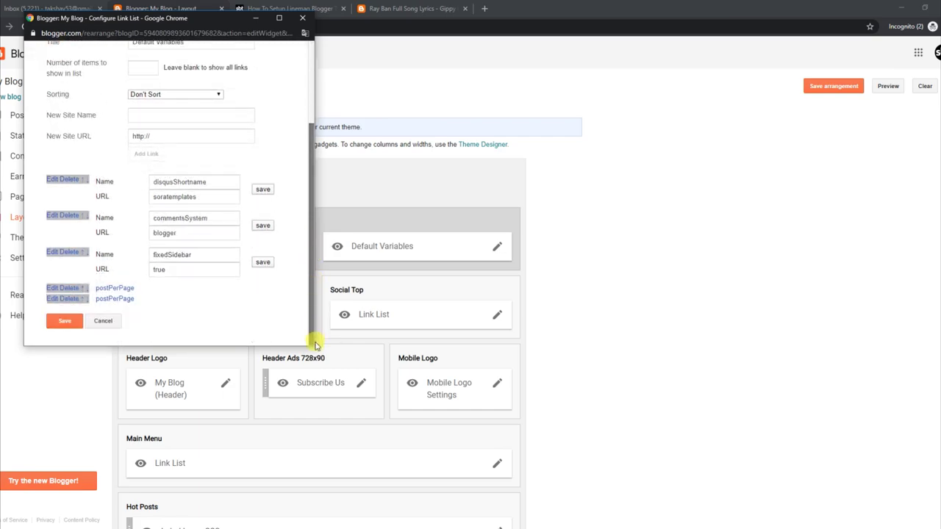
left_click(53, 295)
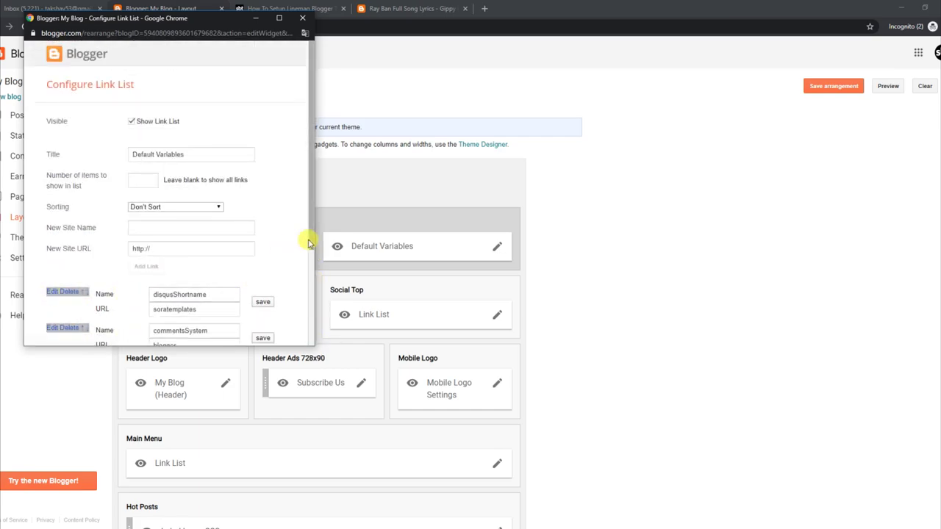
scroll(311, 237, "down", 3)
left_click(52, 300)
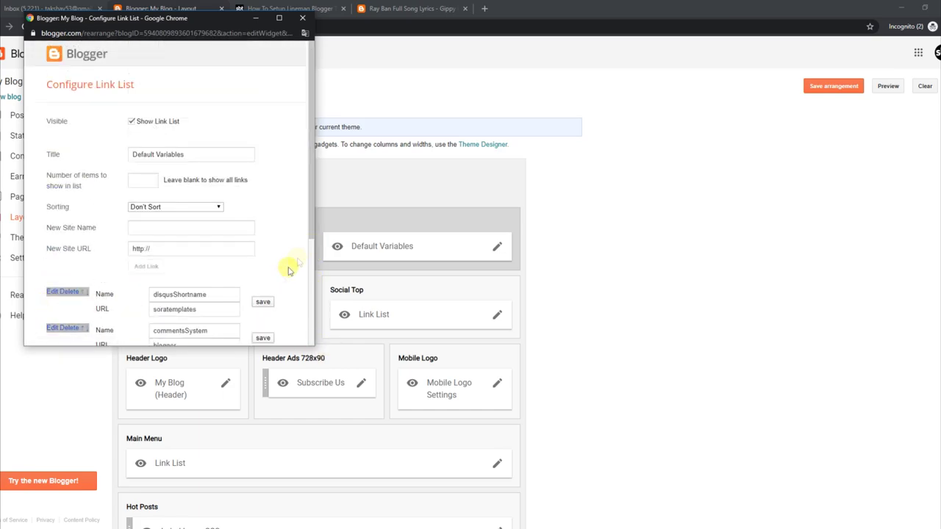
left_click_drag(315, 213, 294, 323)
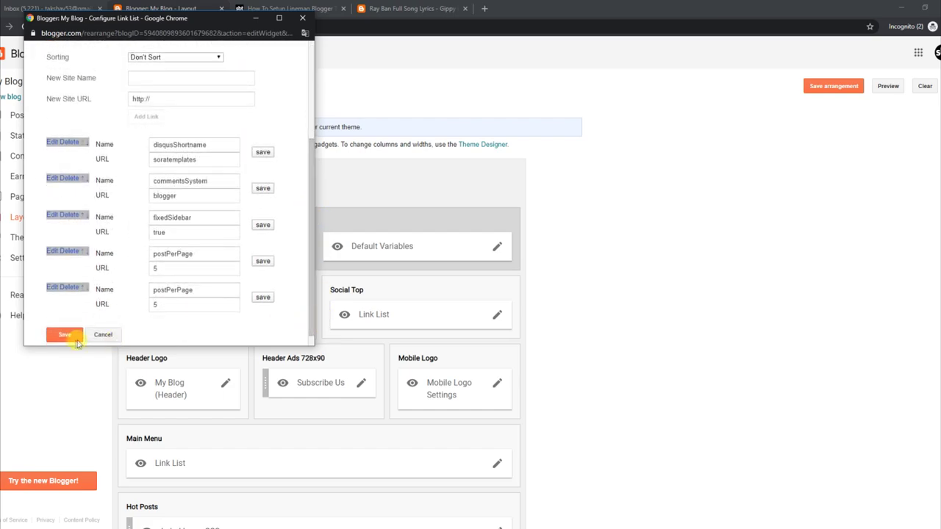
left_click(65, 335)
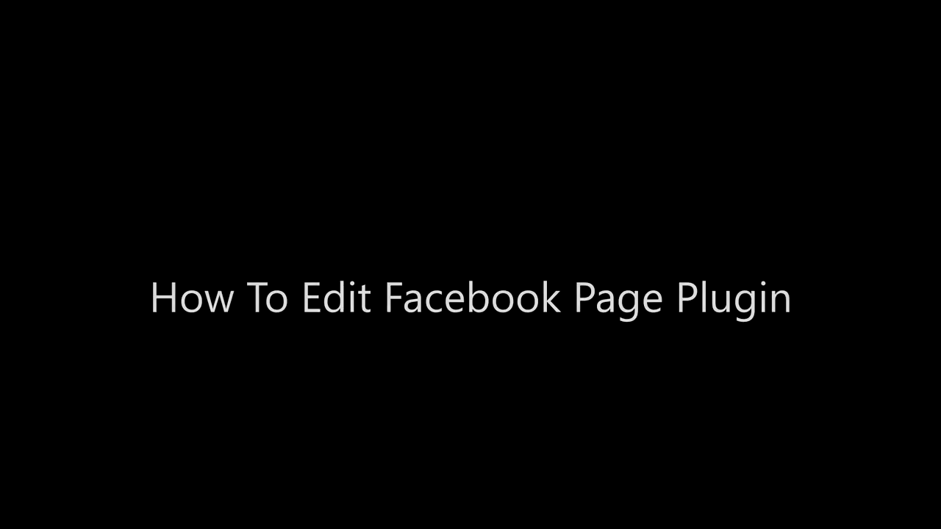
Read the Facebook Page Plugin instructions in the setup guide and copy the fb-page embed code.
left_click_drag(194, 152, 263, 153)
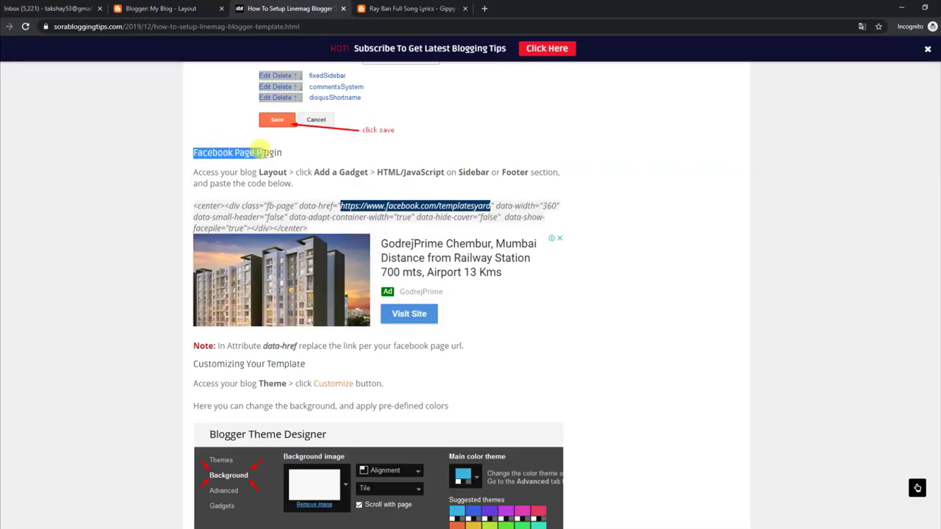
left_click_drag(185, 172, 391, 186)
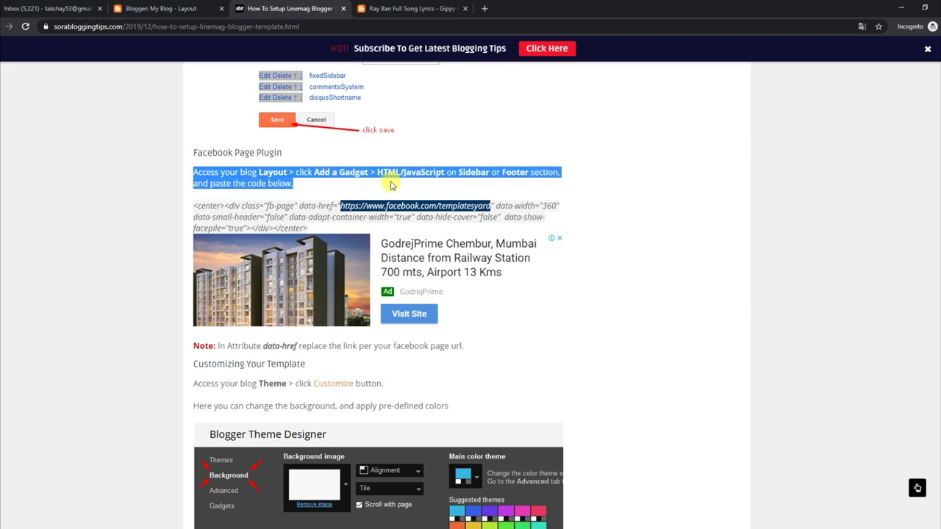
left_click_drag(195, 203, 321, 230)
right_click(273, 227)
left_click(290, 233)
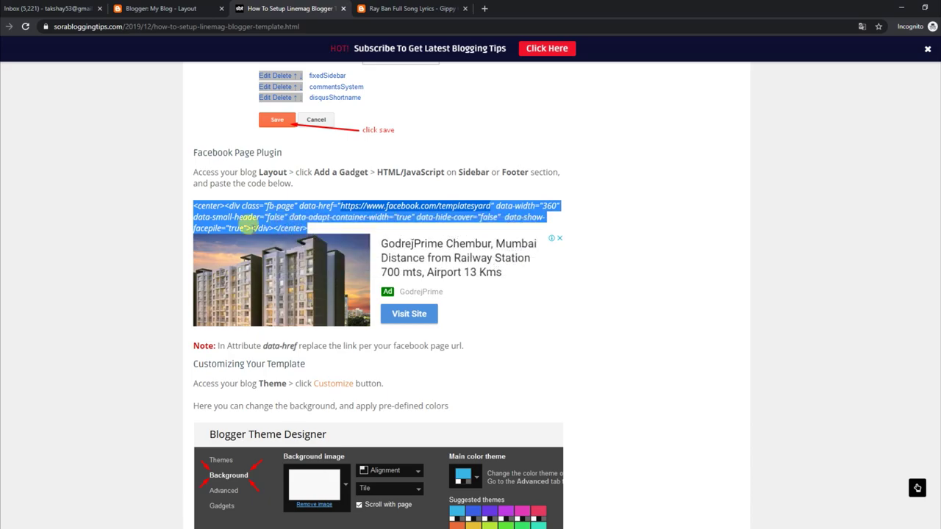
Add an HTML/JavaScript gadget to Sidebar Right (B) with the copied Facebook page code, save it, and return to the setup guide.
left_click(205, 6)
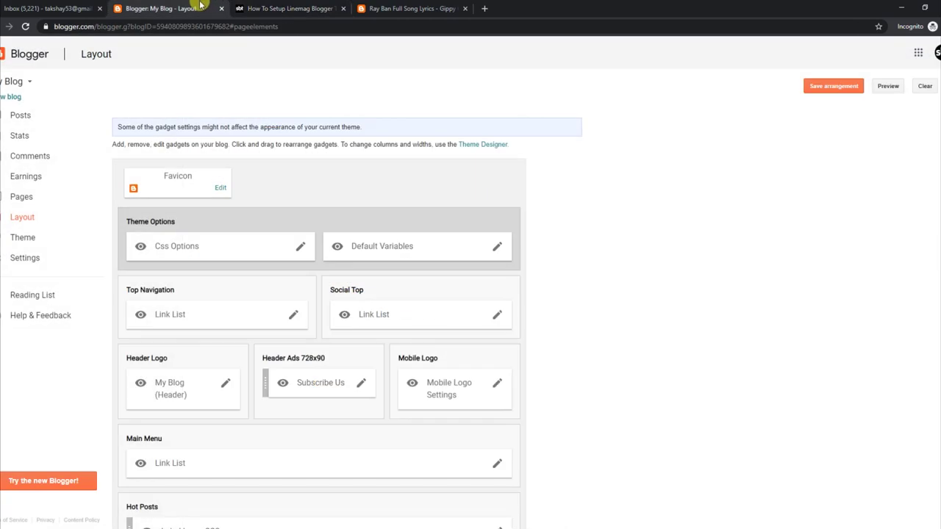
scroll(936, 395, "down", 7)
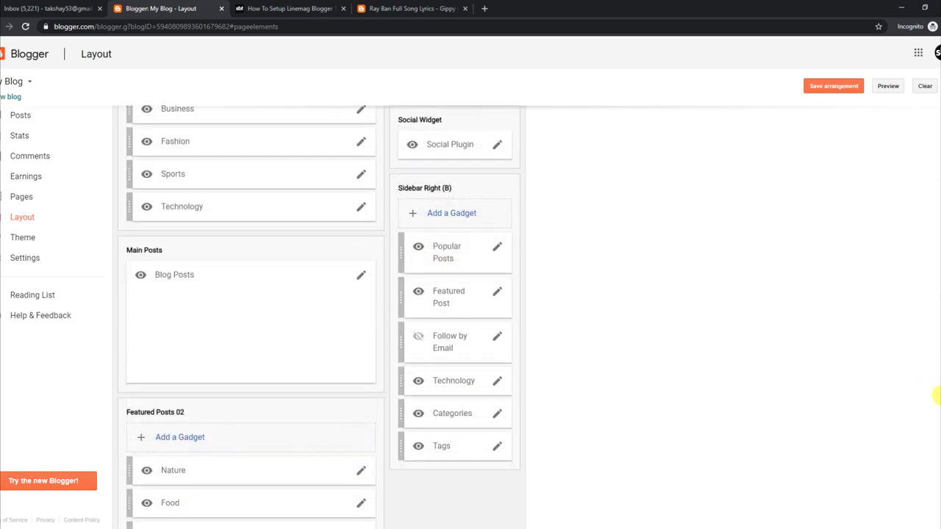
left_click(446, 220)
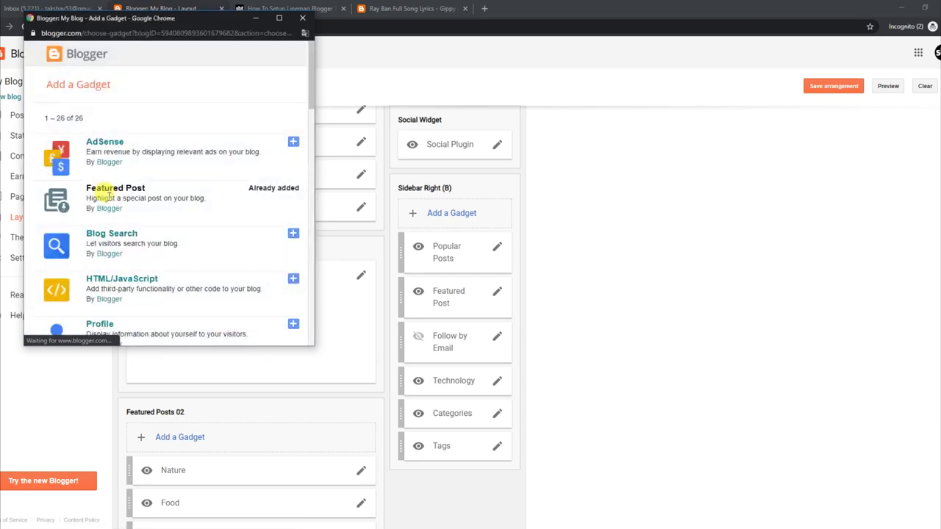
left_click(293, 279)
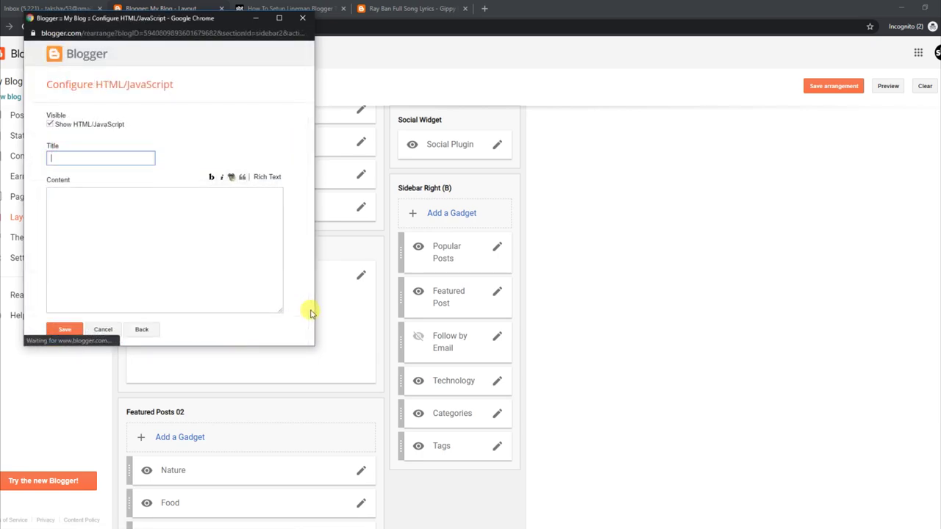
right_click(94, 228)
left_click(118, 304)
left_click(64, 332)
left_click(300, 9)
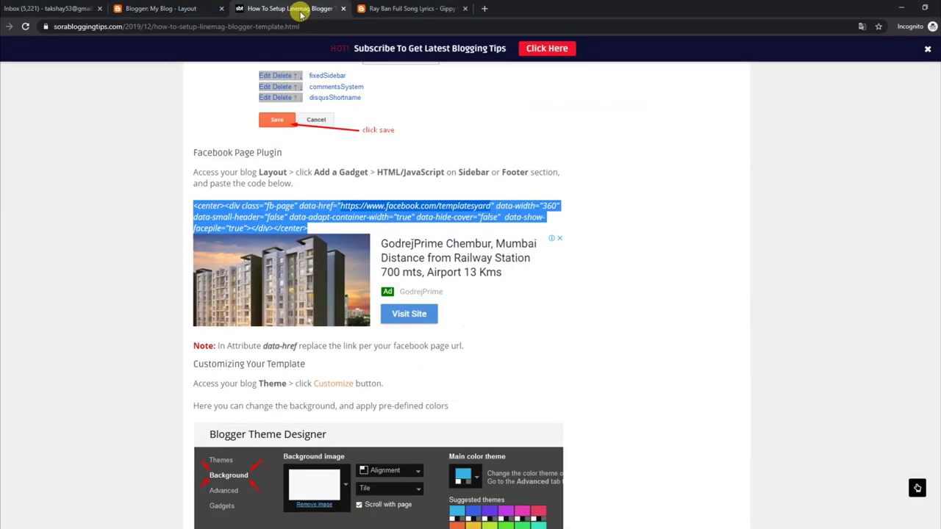
Open the live blog's home page and check the sidebar for the added Facebook page plugin.
left_click(390, 8)
left_click(205, 142)
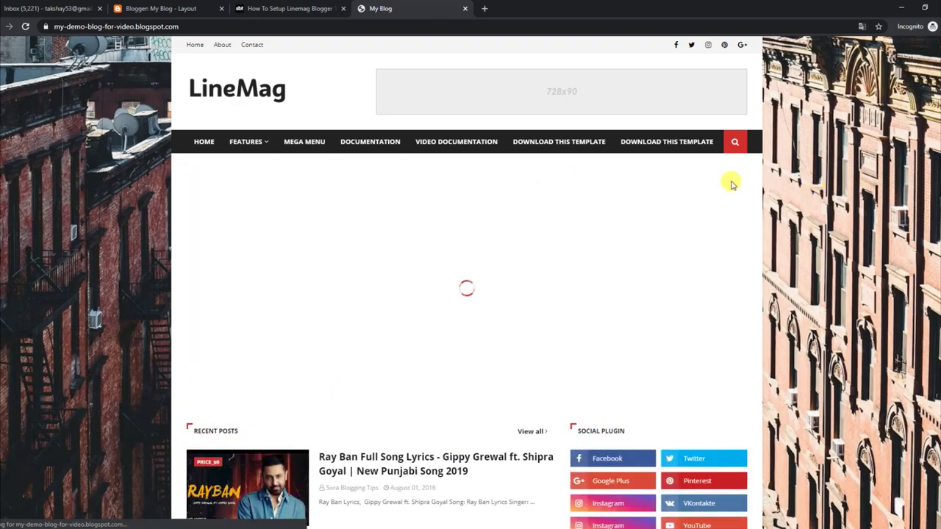
scroll(878, 172, "down", 5)
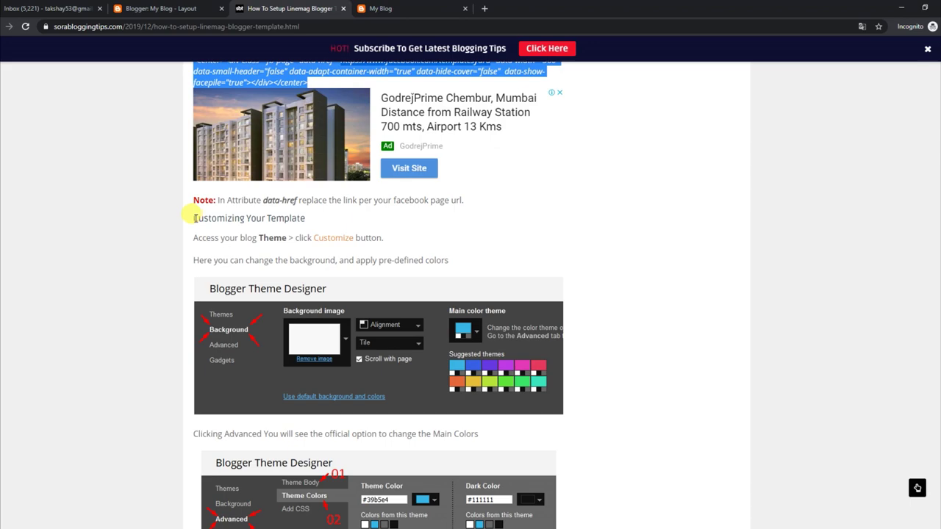
Read the Customizing Your Template section of the setup guide about changing the background and pre-defined colors.
left_click_drag(195, 218, 305, 219)
left_click_drag(195, 238, 386, 239)
left_click_drag(194, 260, 485, 265)
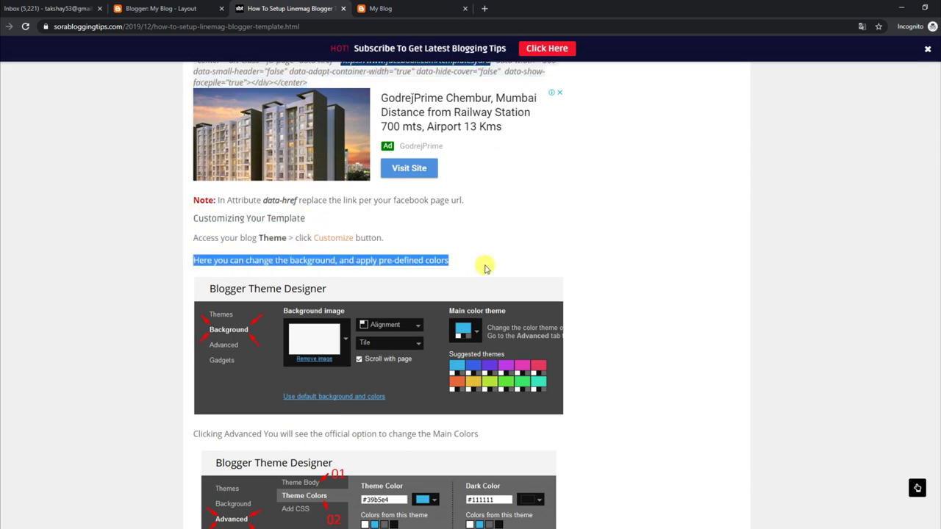
Open the blog's theme customization in Blogger and show the Theme Designer's Background settings.
left_click(184, 8)
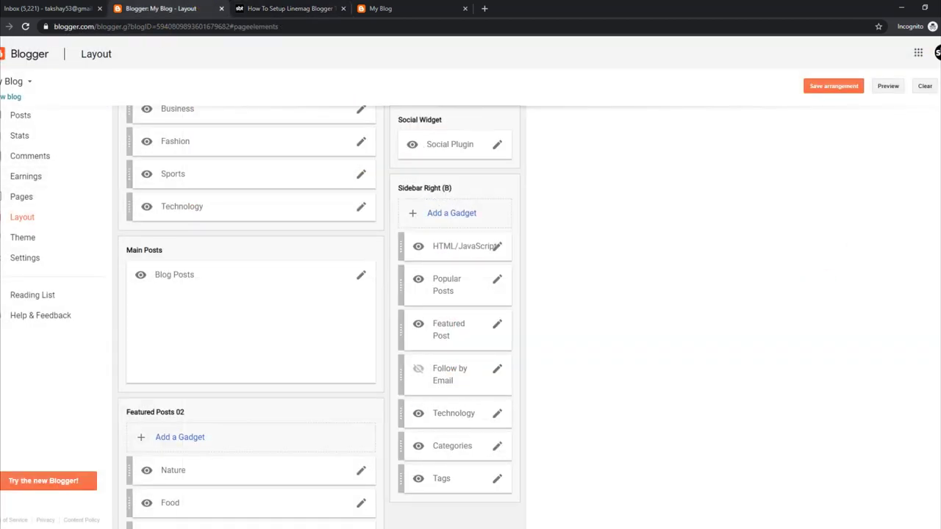
scroll(319, 316, "down", 3)
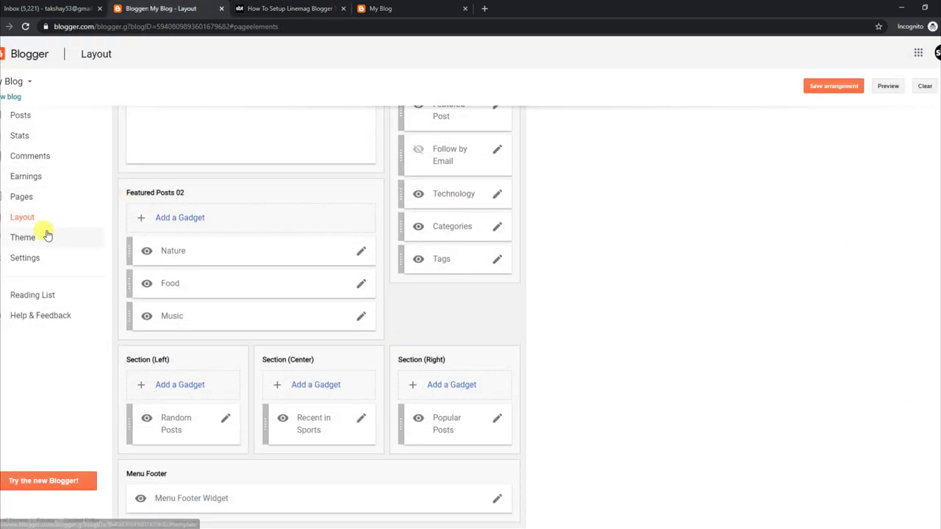
left_click(44, 235)
left_click(191, 315)
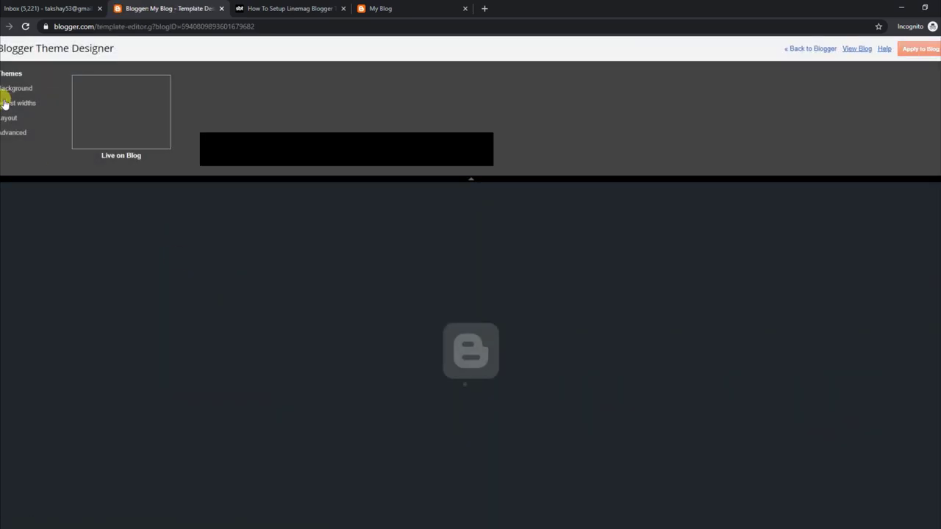
left_click(19, 88)
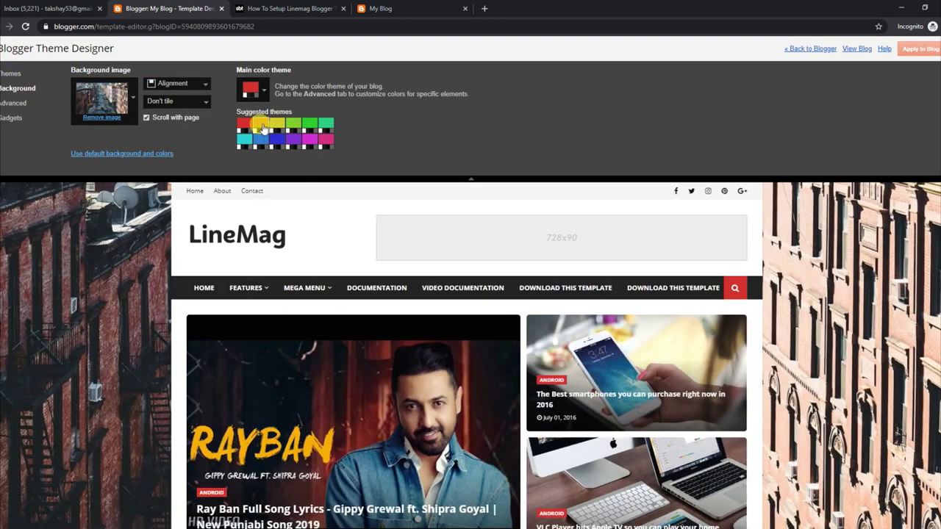
Try several suggested color themes, including orange and blue, ending on magenta, and collapse the designer settings to enlarge the blog preview.
left_click(261, 125)
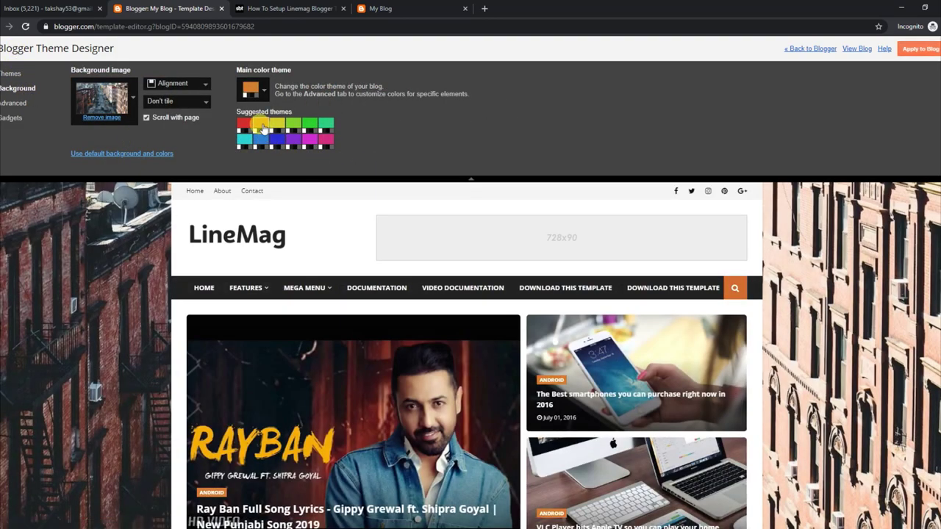
left_click(259, 145)
left_click(278, 141)
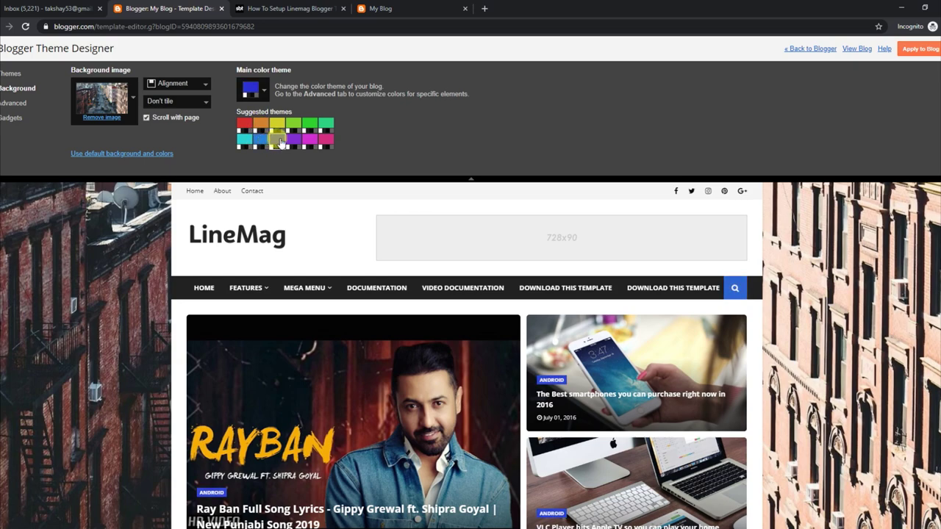
left_click(292, 140)
left_click(285, 146)
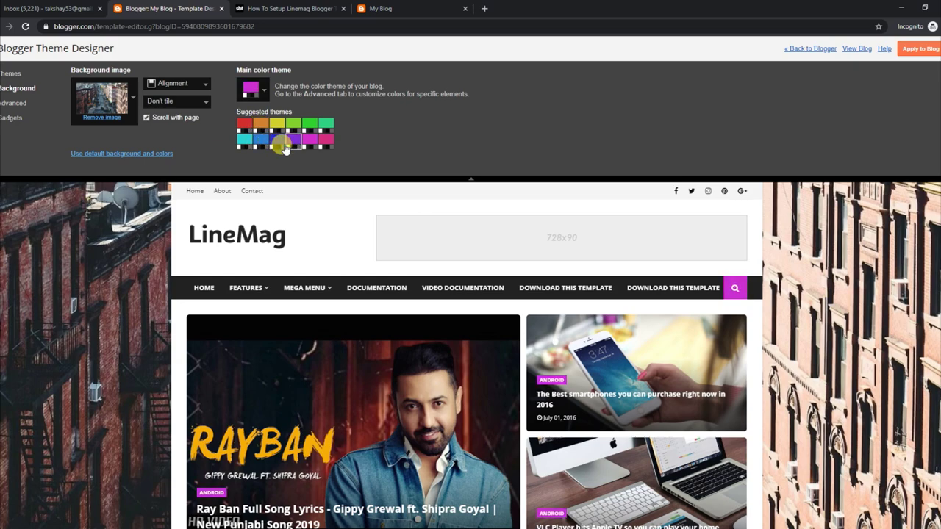
left_click(472, 179)
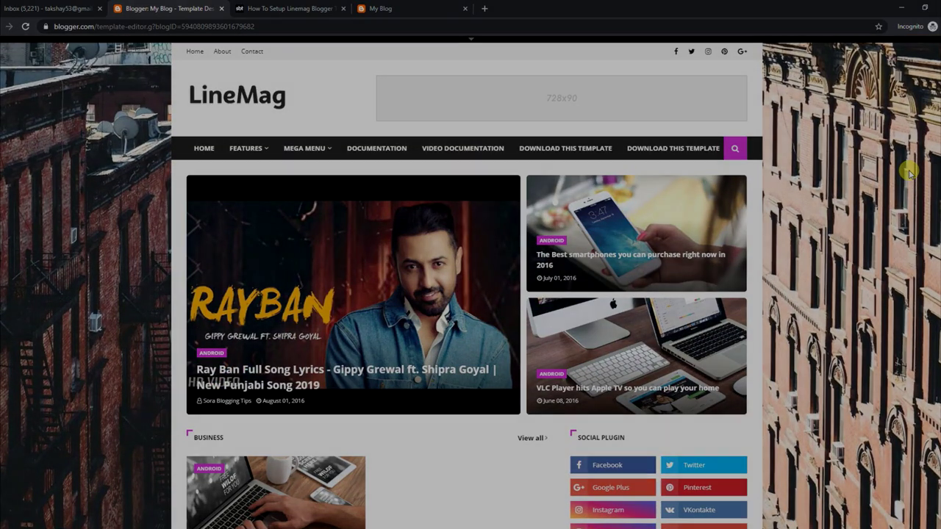